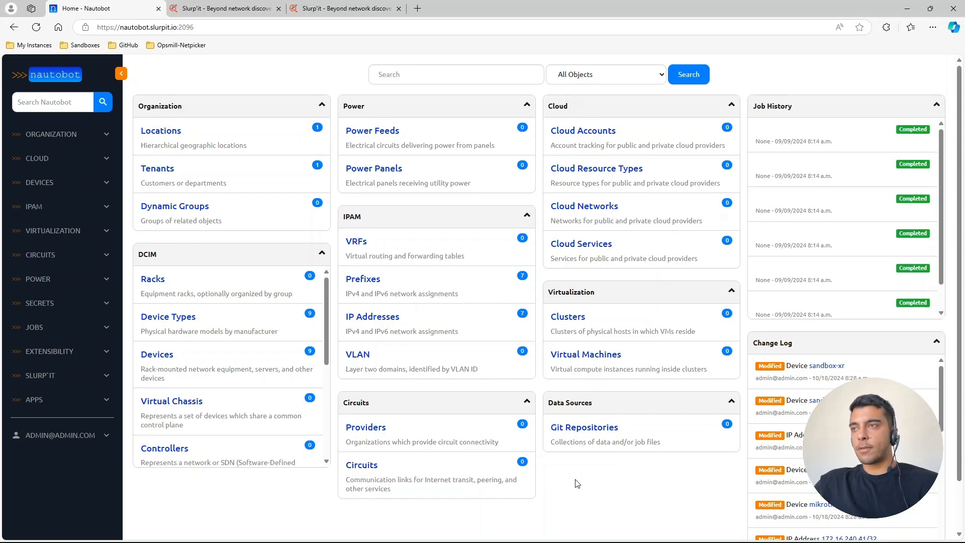
# - Switch to the Slurp'it plugin settings and test the API connection to the Nautobot plugin URL
pyautogui.click(354, 7)
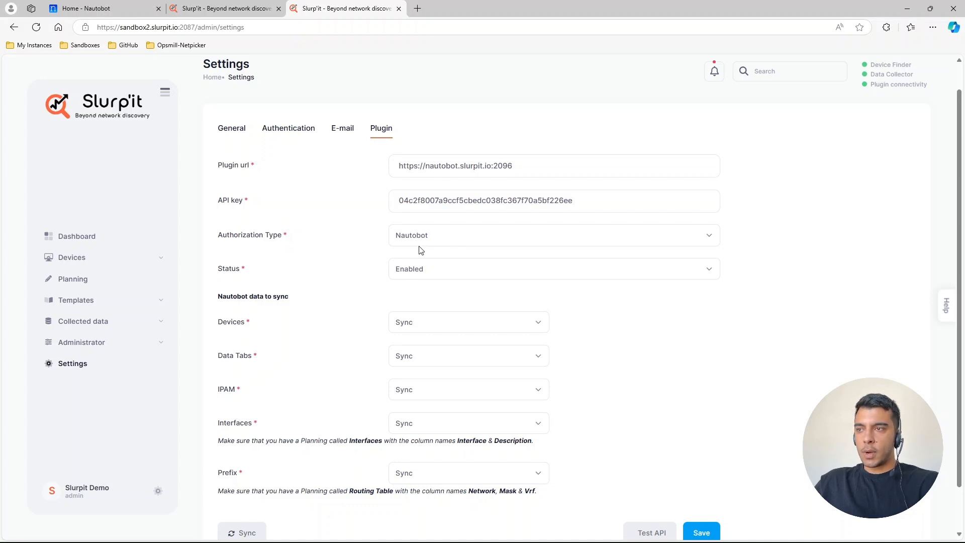
pyautogui.scroll(-1, 383, 317)
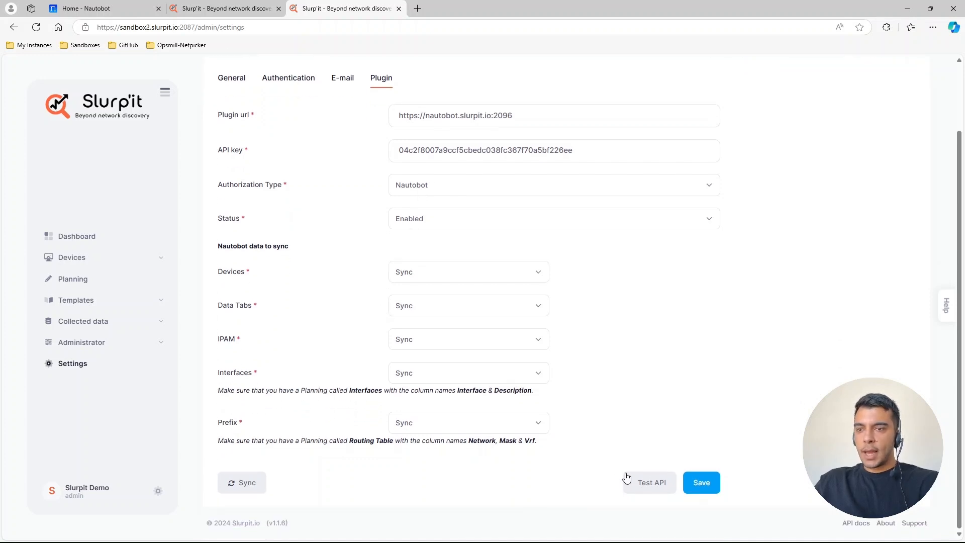
pyautogui.click(646, 481)
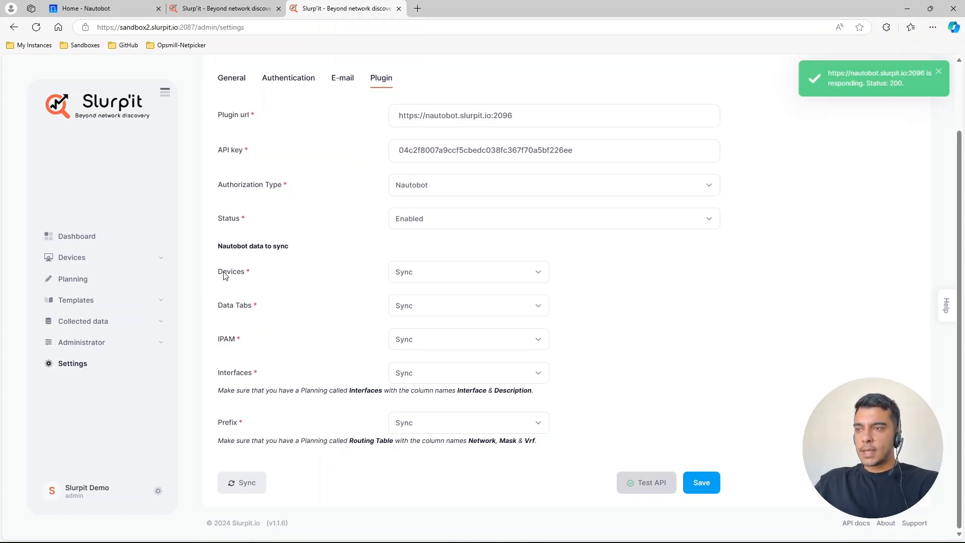
# - Review the sync options for Devices, Data Tabs, IPAM, Interfaces and Prefix, including the required planning names
pyautogui.moveTo(218, 271); pyautogui.dragTo(352, 425)
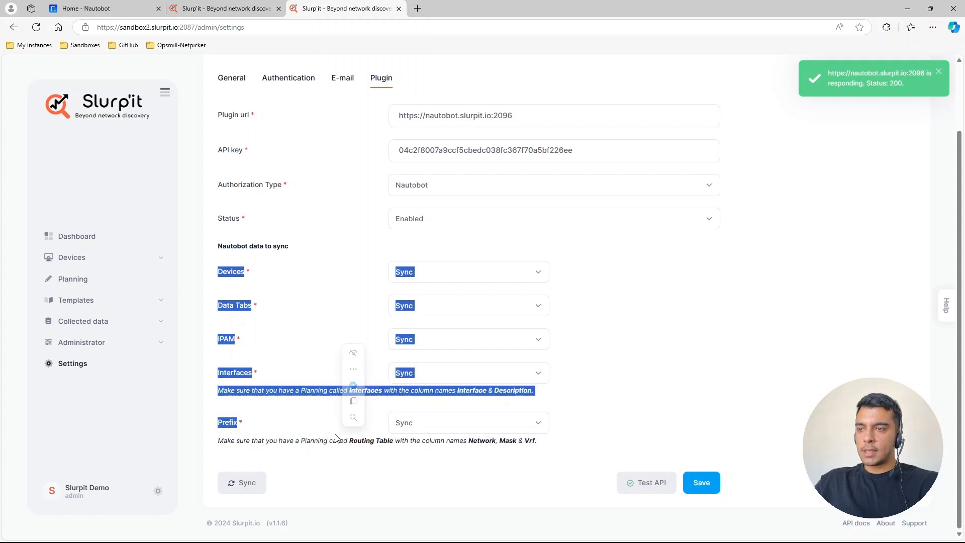
pyautogui.click(463, 480)
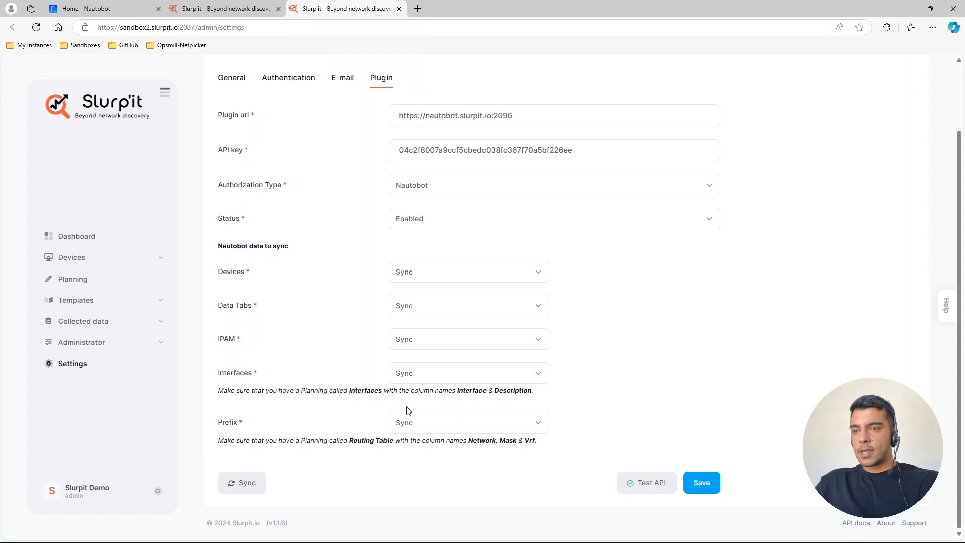
pyautogui.doubleClick(362, 392)
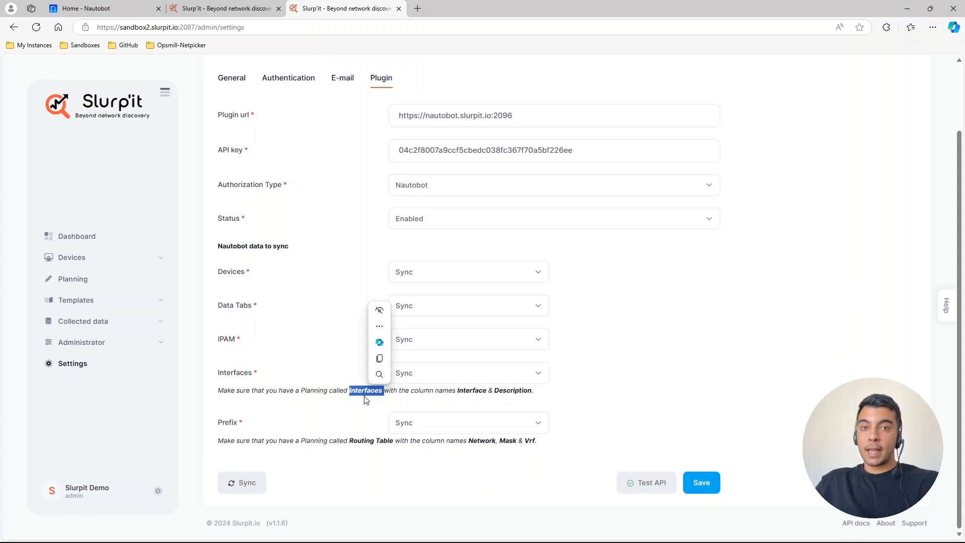
pyautogui.doubleClick(230, 423)
pyautogui.click(350, 441)
pyautogui.moveTo(350, 441); pyautogui.dragTo(393, 443)
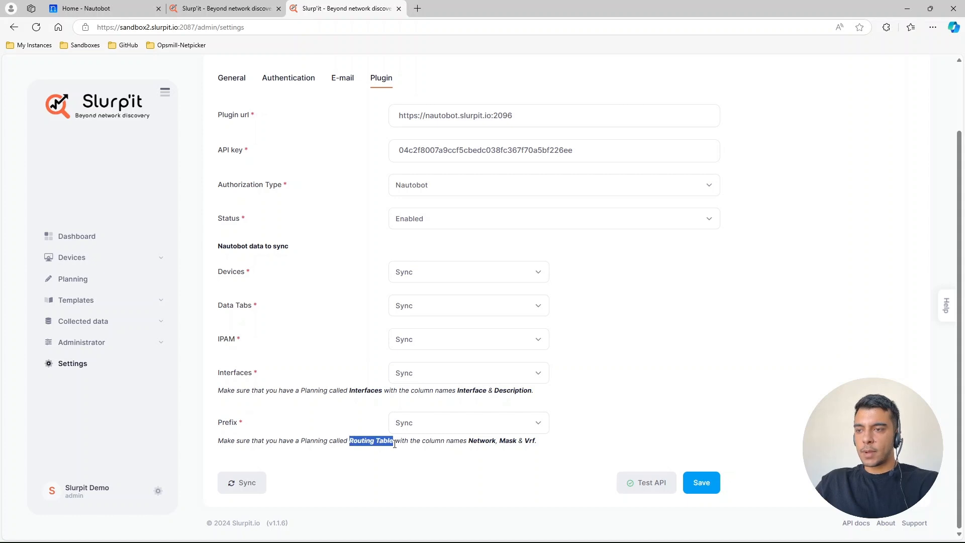
pyautogui.click(391, 456)
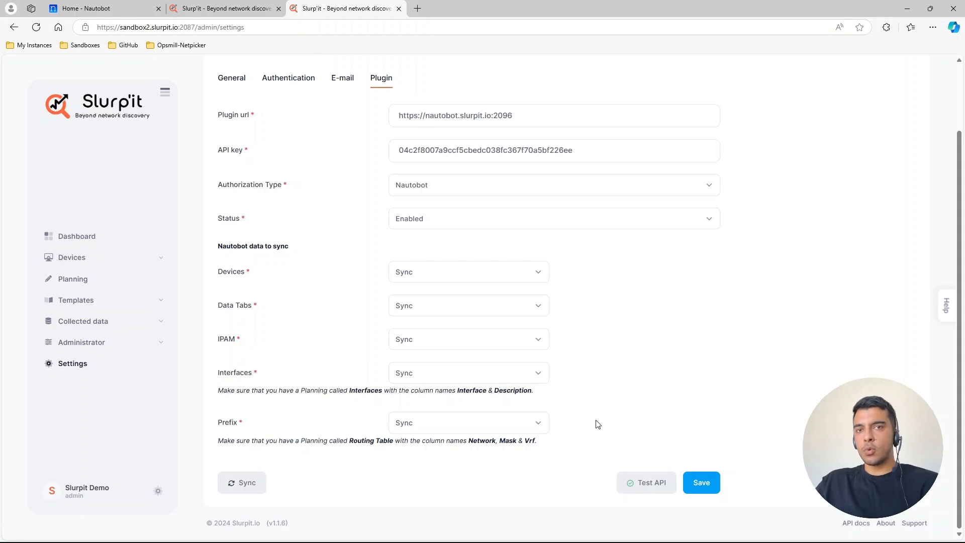
pyautogui.doubleClick(225, 338)
pyautogui.doubleClick(235, 374)
pyautogui.click(264, 431)
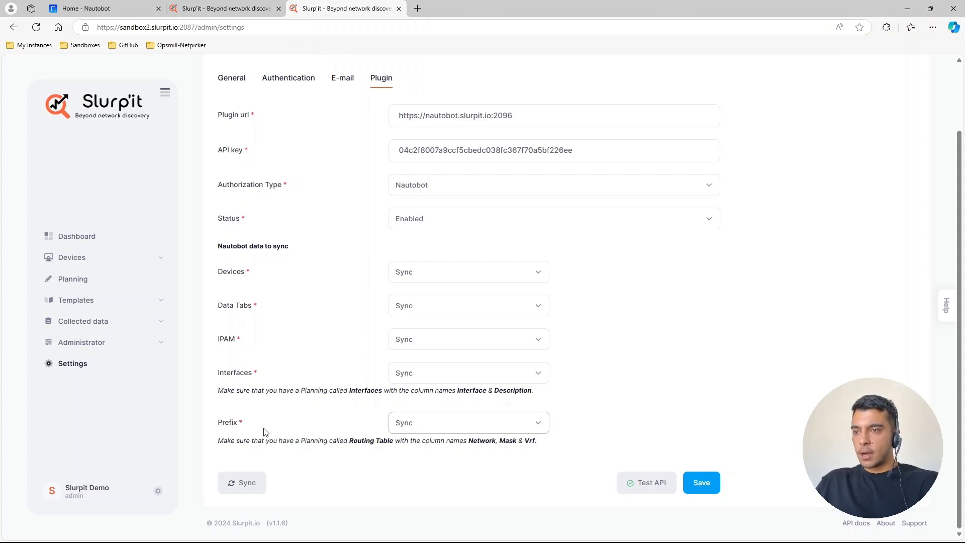
# - Open the Slurp'it dashboard and examine the collected data, latest added devices and Task Scheduler
pyautogui.click(80, 236)
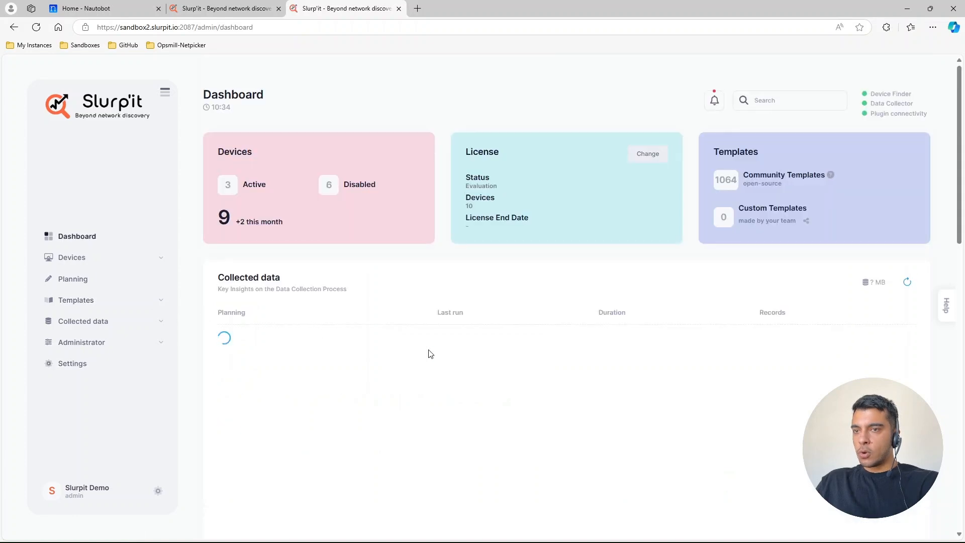
pyautogui.scroll(-7, 599, 430)
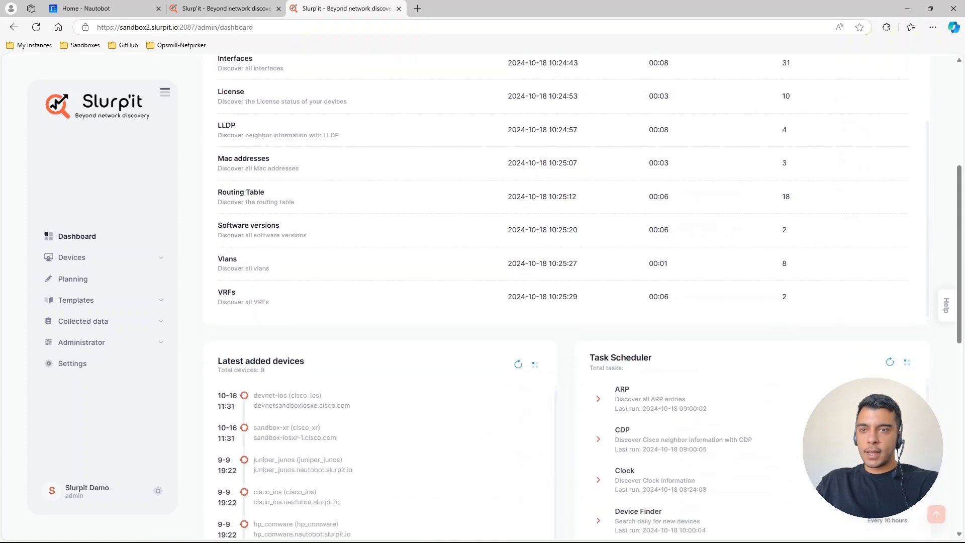
pyautogui.scroll(-3, 693, 418)
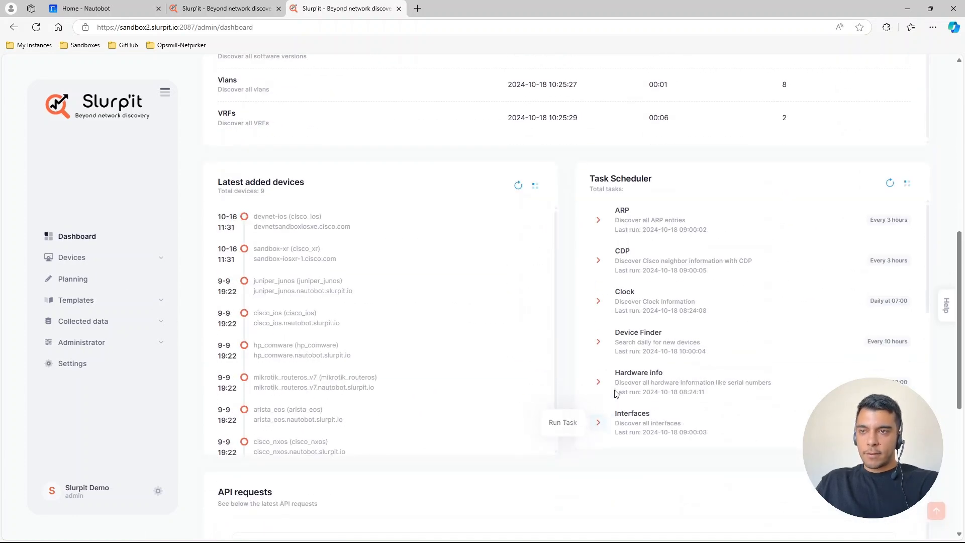
pyautogui.scroll(-5, 615, 394)
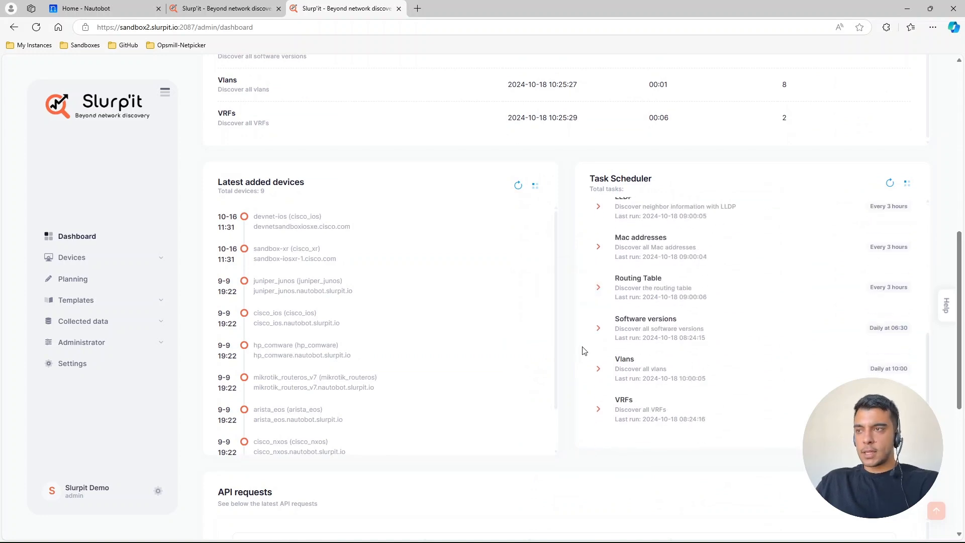
pyautogui.scroll(1, 172, 228)
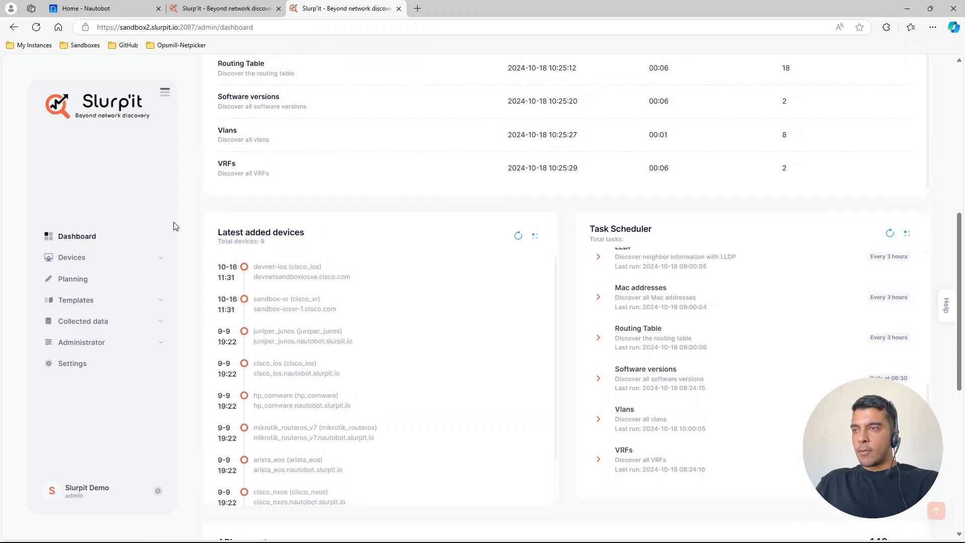
# - Switch to Nautobot, open Slurp'it's Onboard Devices page and compare the new and onboarded device lists
pyautogui.click(114, 10)
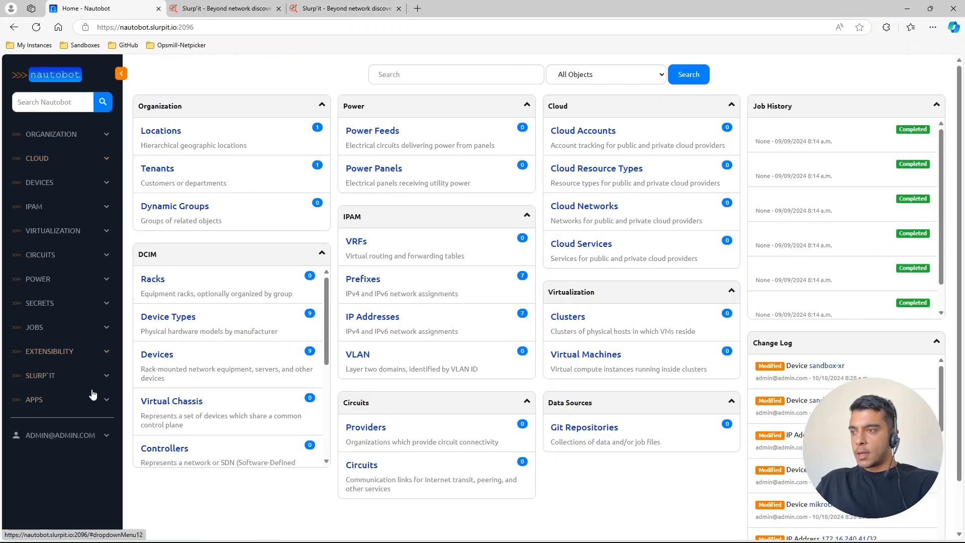
pyautogui.click(75, 375)
pyautogui.scroll(-1, 73, 412)
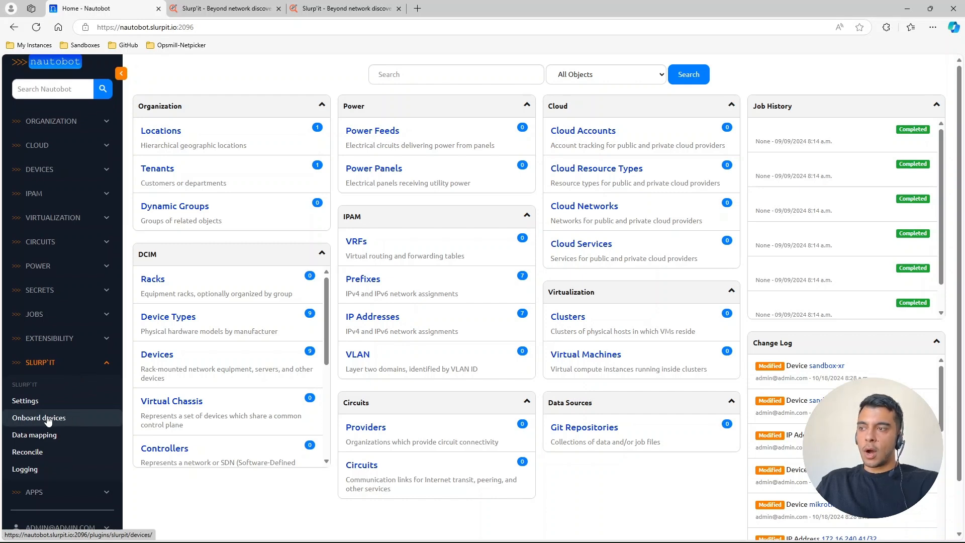
pyautogui.click(48, 419)
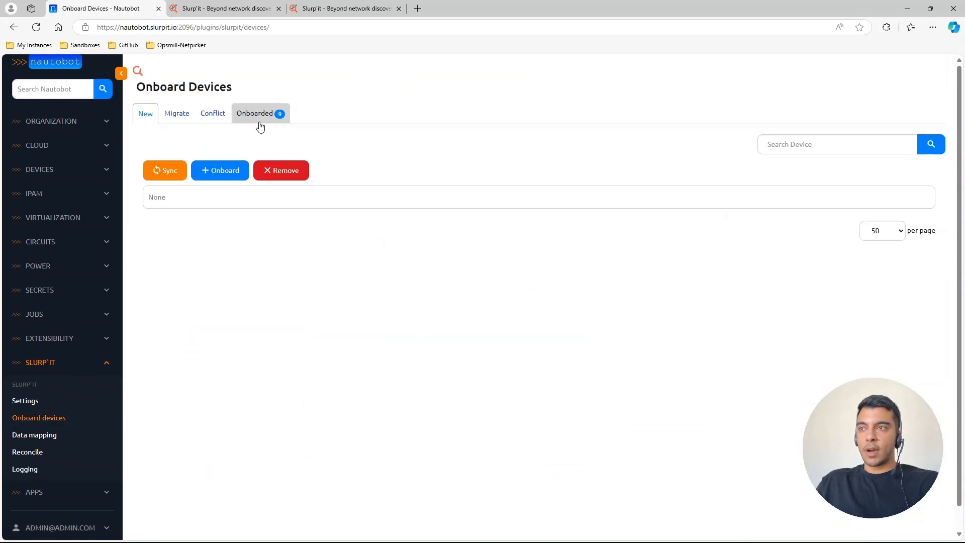
pyautogui.click(259, 123)
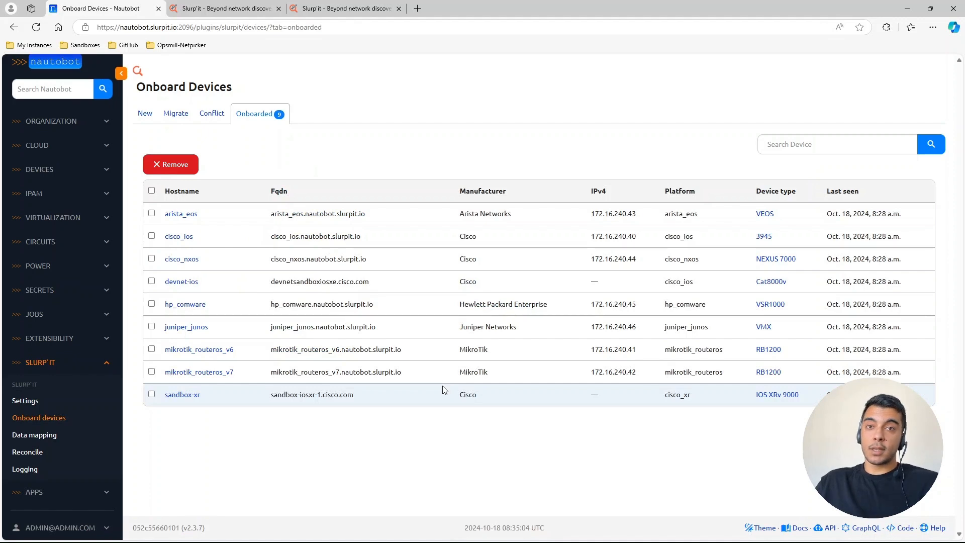
pyautogui.click(149, 119)
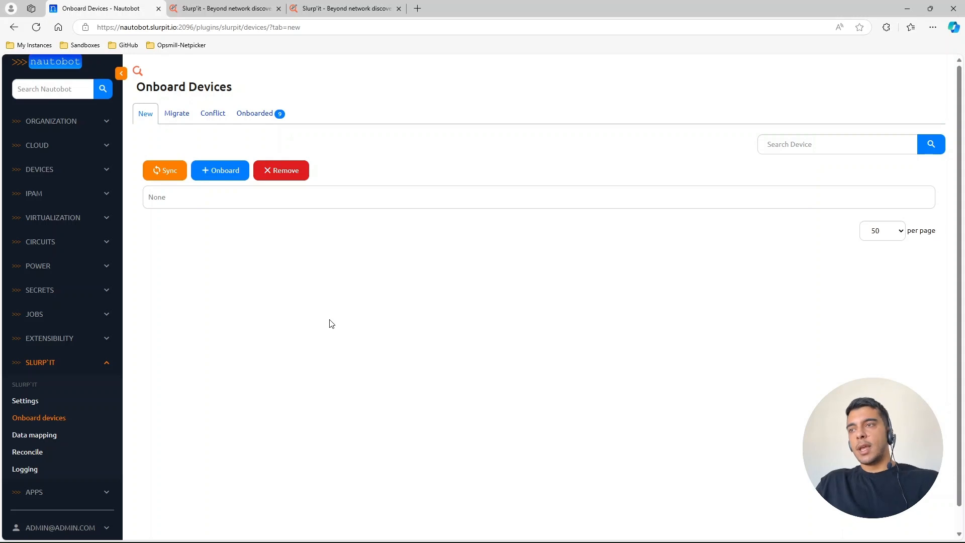
pyautogui.click(256, 114)
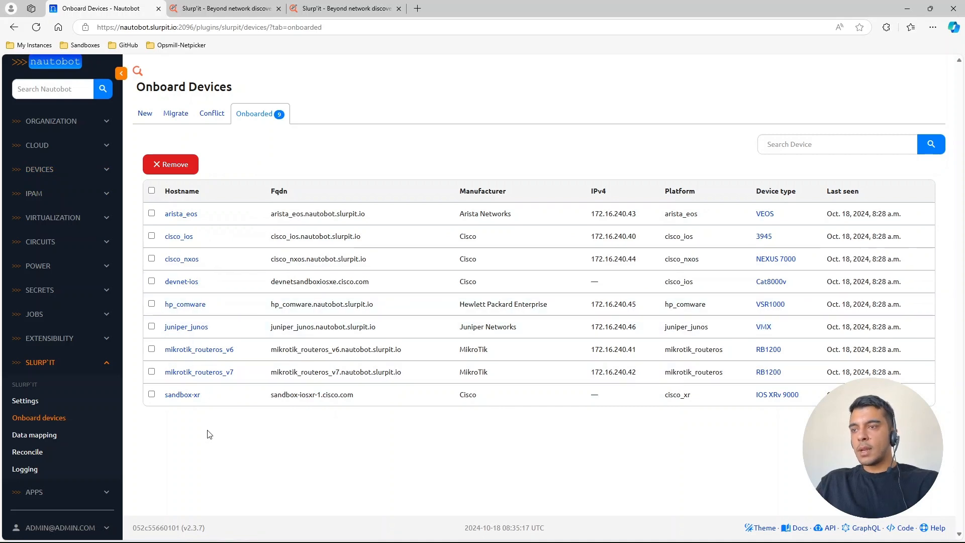
# - Open Slurp'it's Reconcile page and look through the Interfaces and Prefixes records, returning to IPAM
pyautogui.click(31, 454)
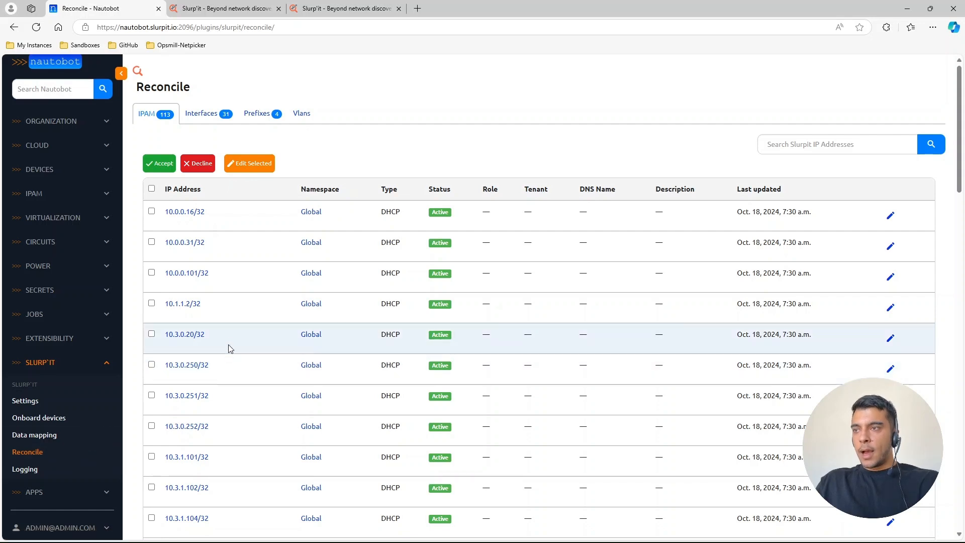
pyautogui.click(208, 120)
pyautogui.click(257, 114)
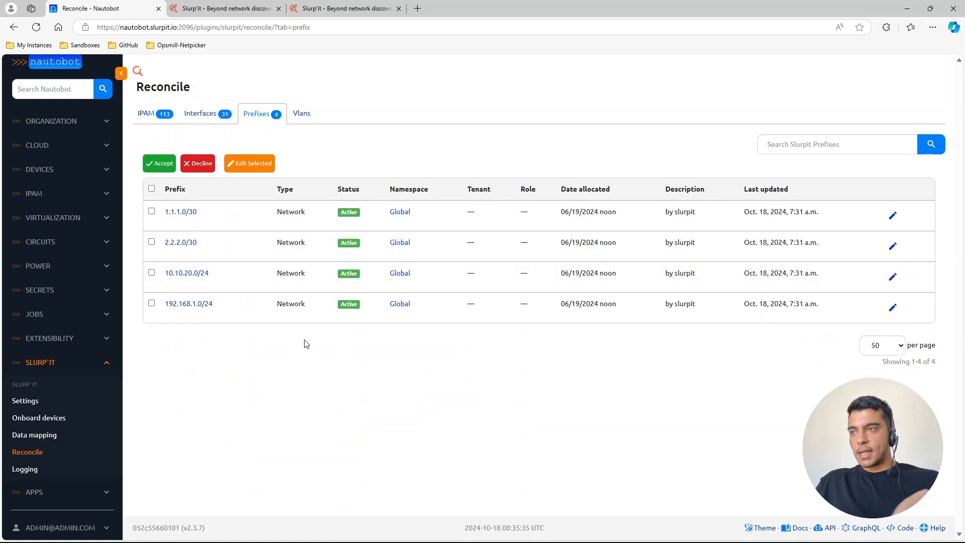
pyautogui.click(160, 121)
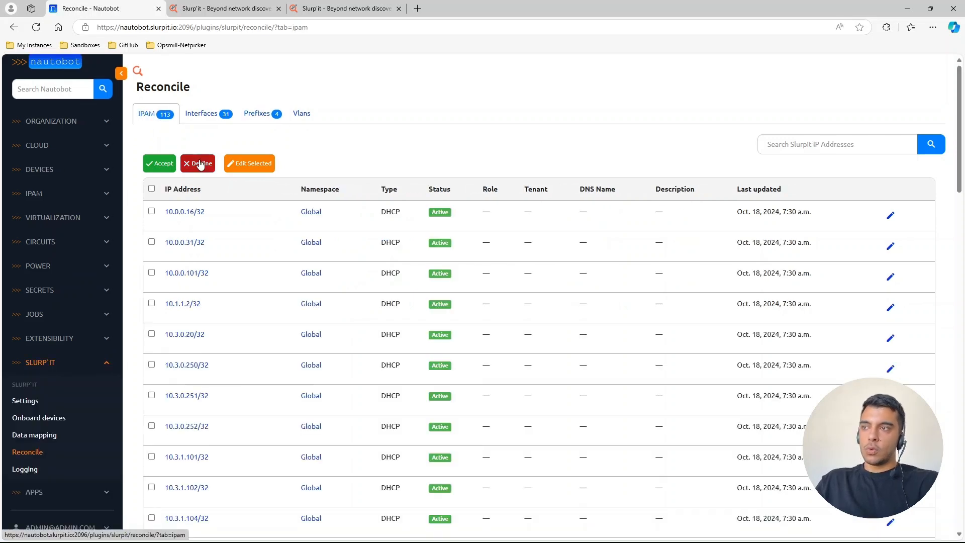
# - Select all IP addresses on the current IPAM page, then open and dismiss the accept confirmation
pyautogui.click(151, 188)
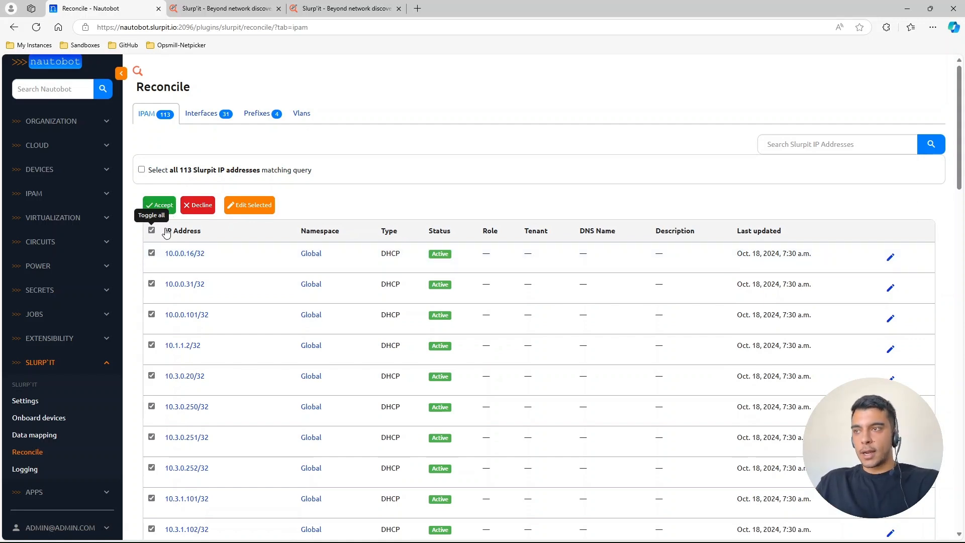
pyautogui.click(167, 207)
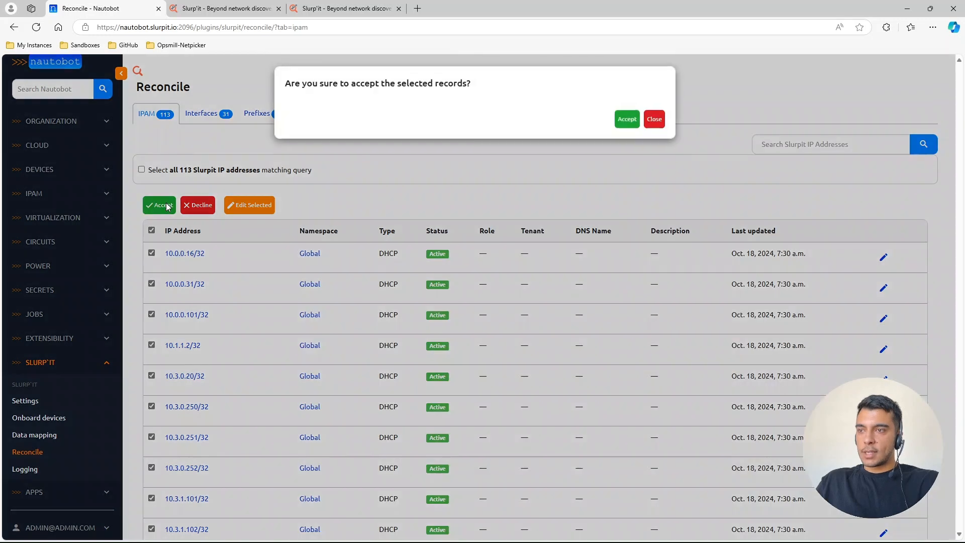
pyautogui.click(654, 123)
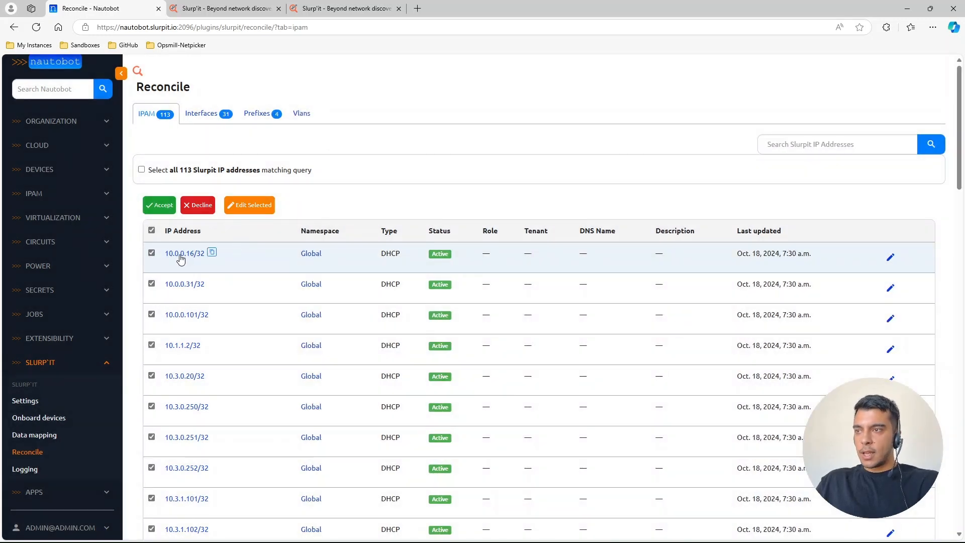
# - Examine the change details of IP address 10.0.0.16/32, including its incoming change, and close them
pyautogui.click(181, 256)
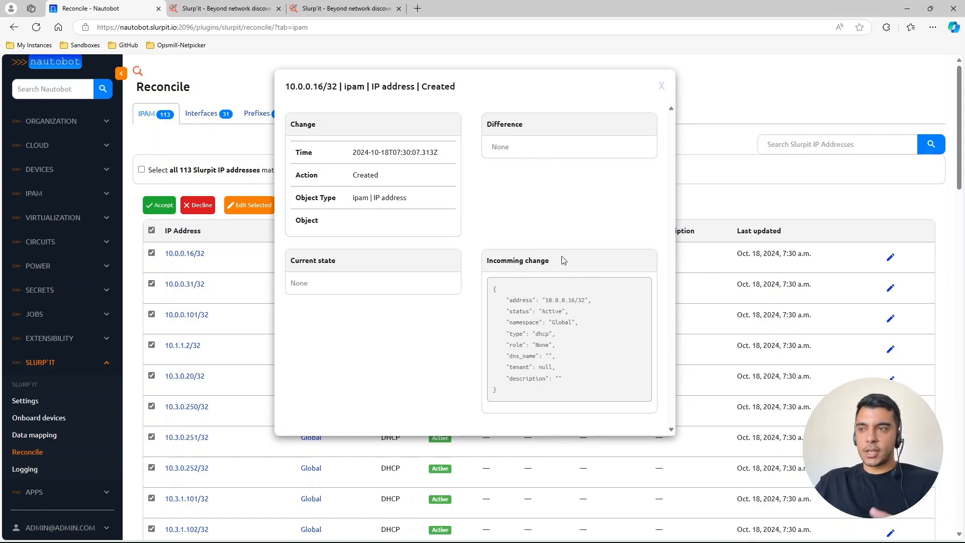
pyautogui.moveTo(528, 393); pyautogui.dragTo(487, 288)
pyautogui.click(528, 393)
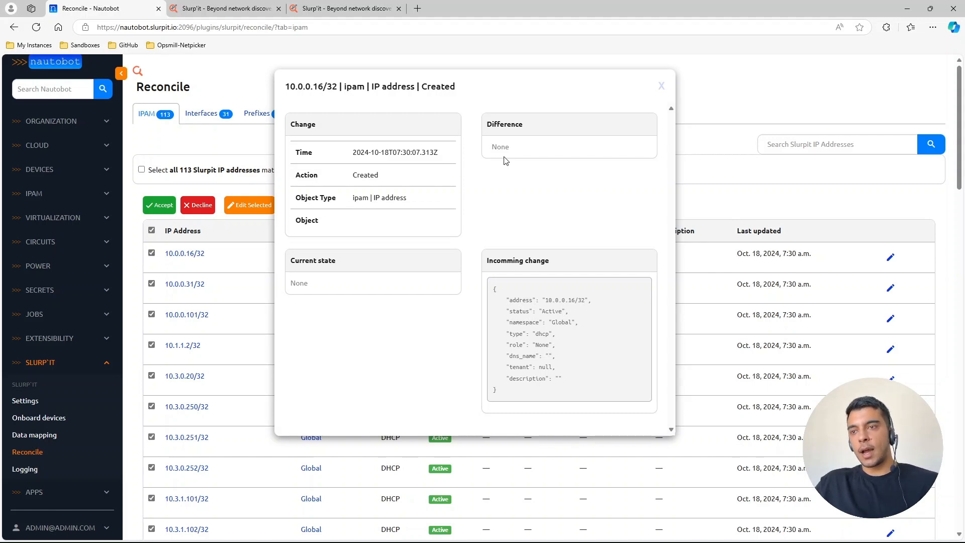
pyautogui.moveTo(567, 392); pyautogui.dragTo(491, 290)
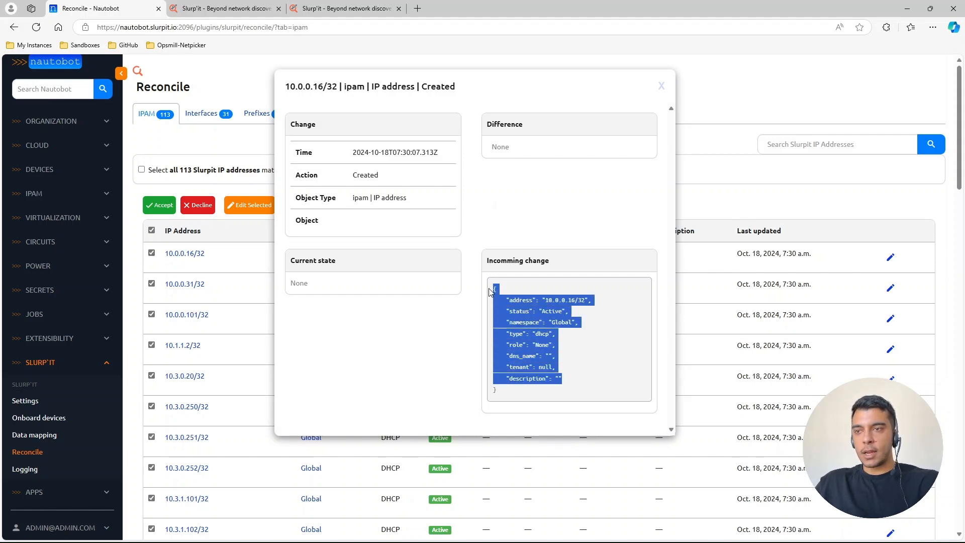
pyautogui.click(620, 387)
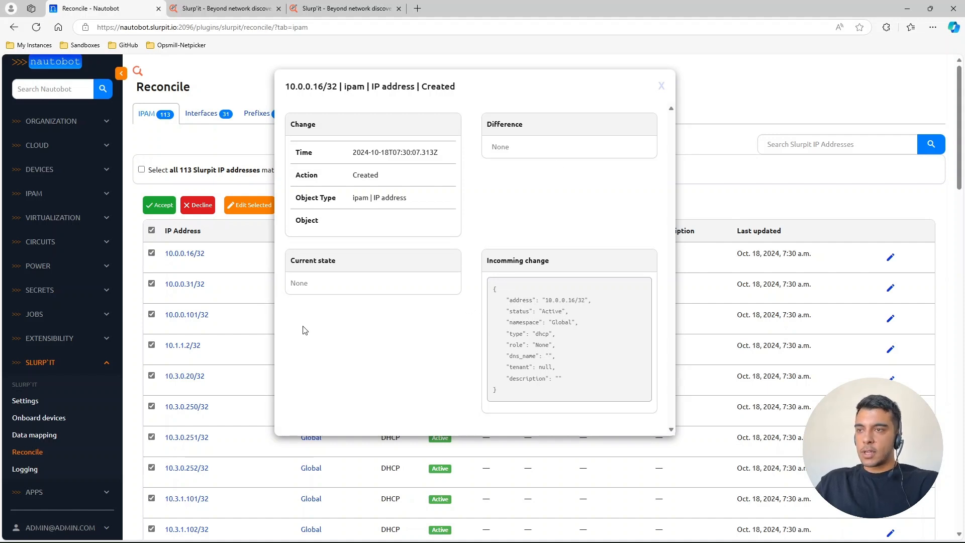
pyautogui.click(660, 87)
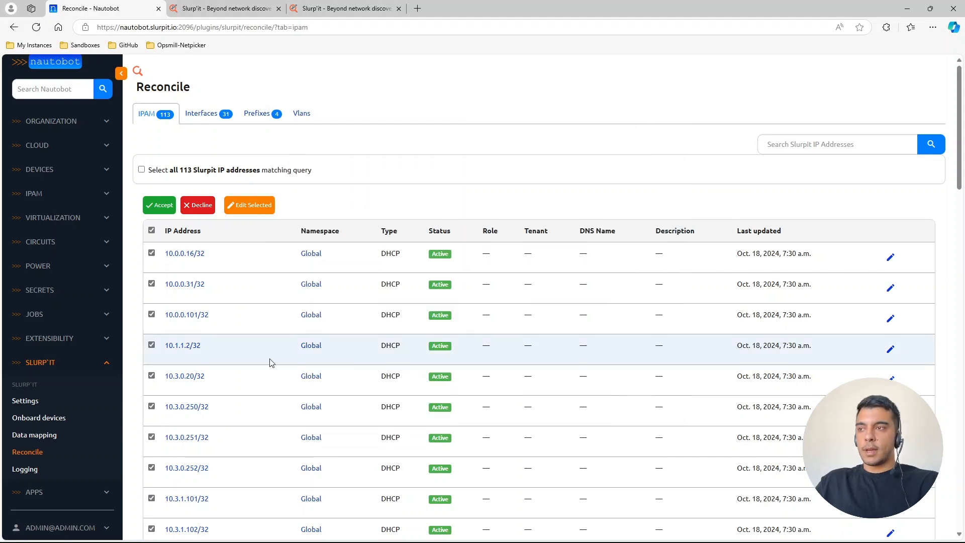
# - Accept the selected IP address records on the IPAM page and confirm
pyautogui.scroll(-8, 251, 372)
pyautogui.scroll(8, 254, 342)
pyautogui.click(159, 205)
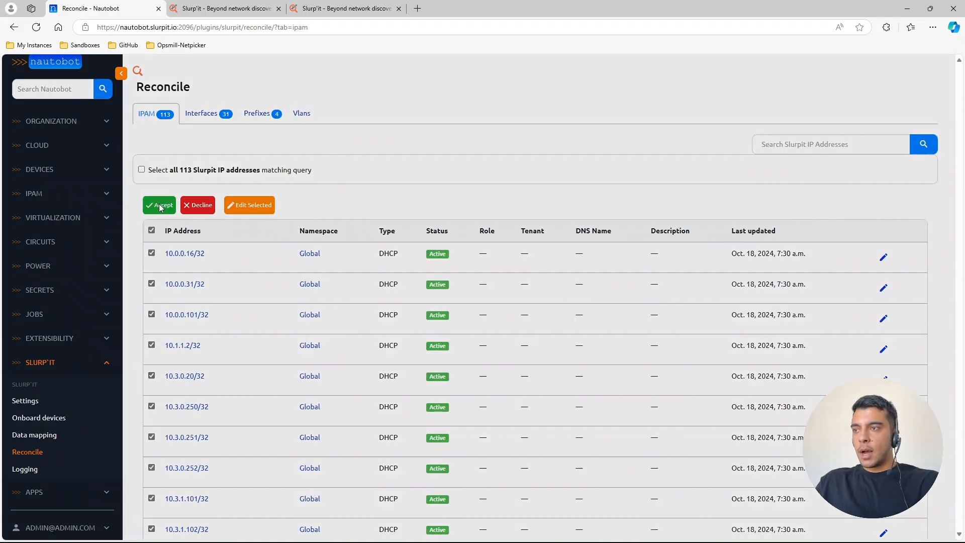
pyautogui.click(620, 123)
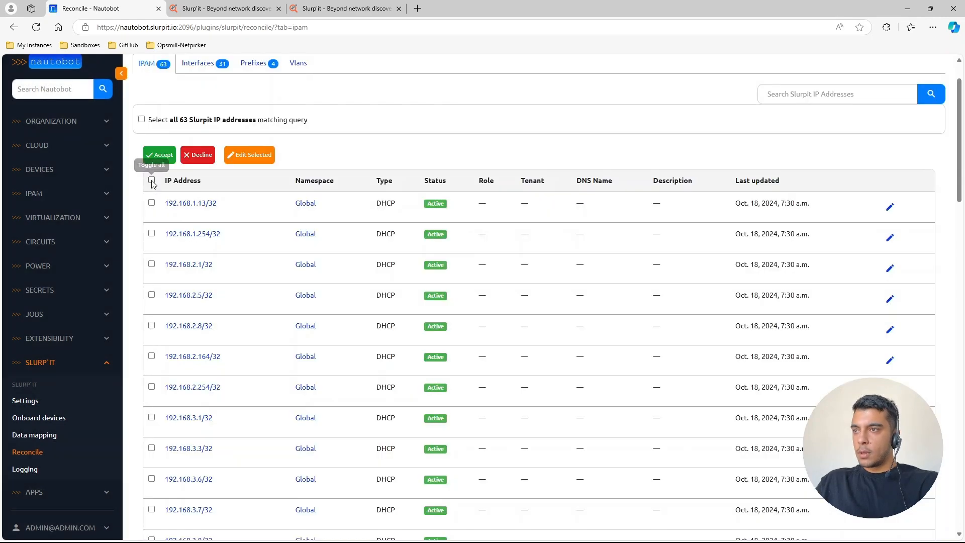
# - Select all remaining Slurp'it IP addresses matching the query and accept them
pyautogui.click(152, 180)
pyautogui.click(141, 119)
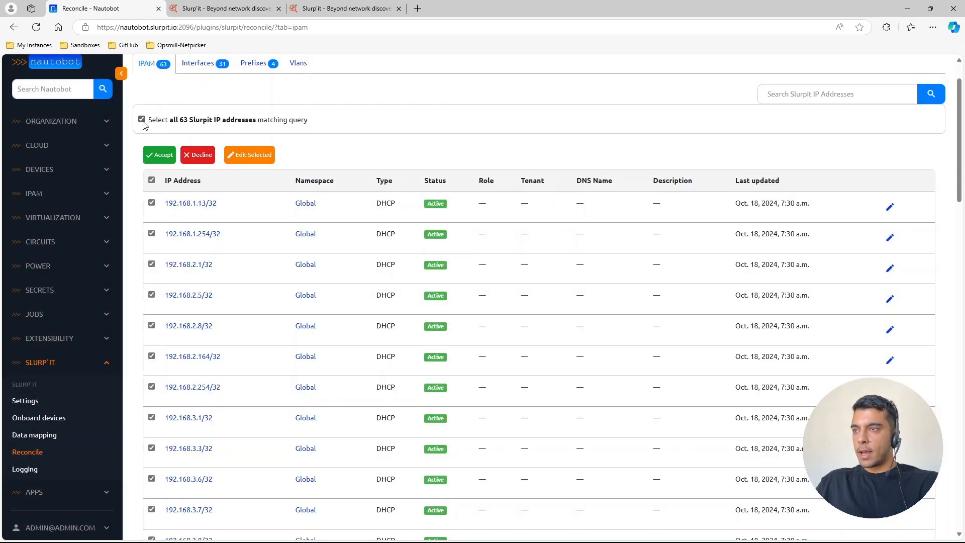
pyautogui.click(159, 154)
pyautogui.click(622, 124)
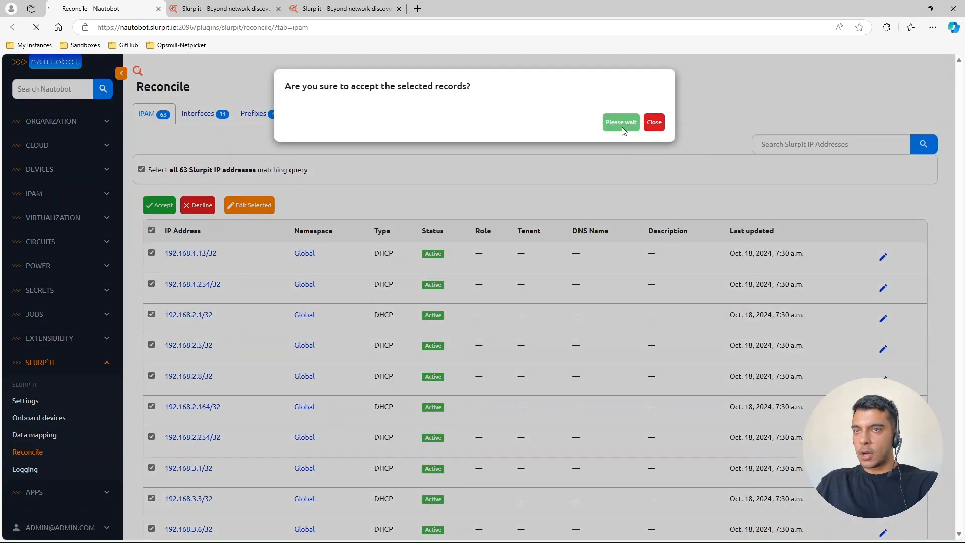
# - Select all Slurp'it device interfaces matching the query on the Interfaces reconcile page
pyautogui.click(190, 116)
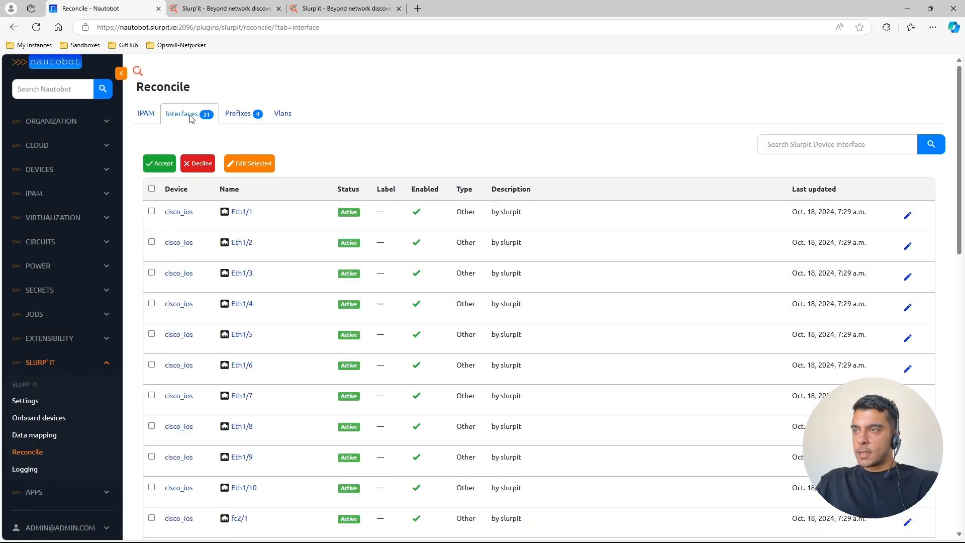
pyautogui.click(151, 189)
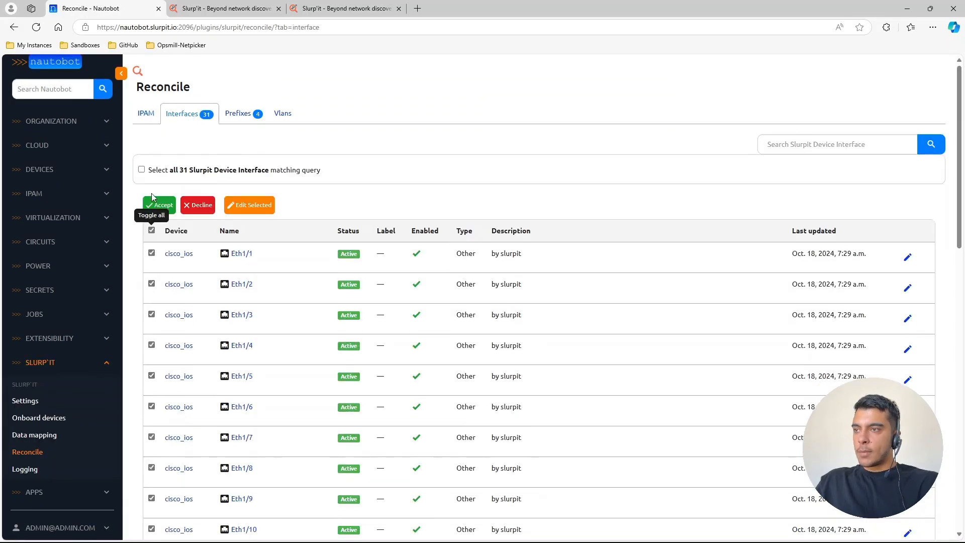
pyautogui.click(141, 170)
pyautogui.scroll(-1, 507, 274)
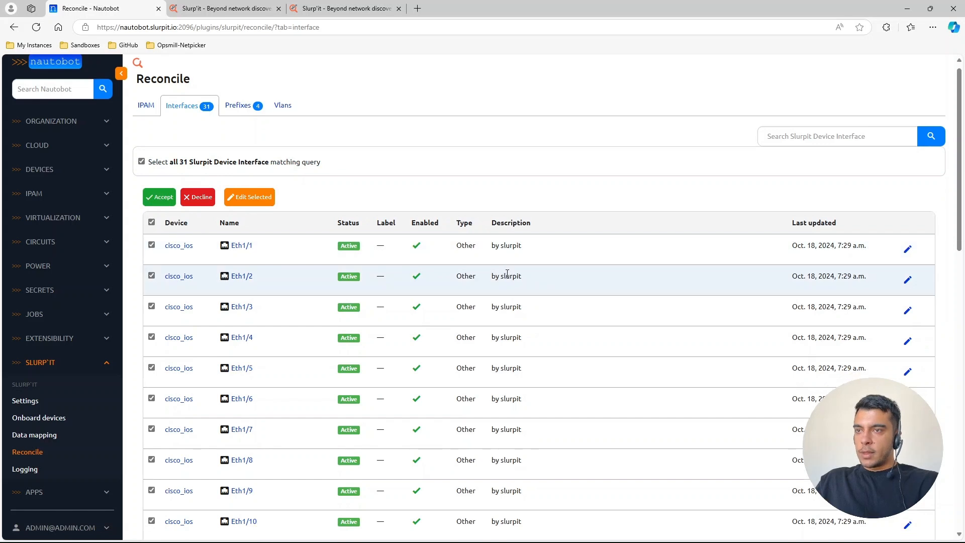
# - Check the description of interface Eth1/1, then accept the selected interface records and confirm
pyautogui.doubleClick(509, 205)
pyautogui.click(529, 213)
pyautogui.moveTo(532, 211); pyautogui.dragTo(490, 206)
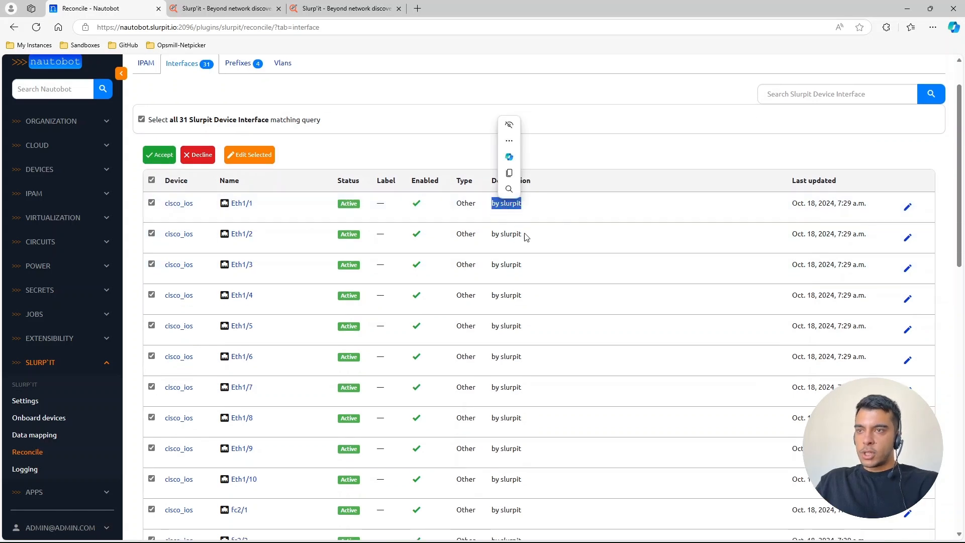
pyautogui.click(567, 223)
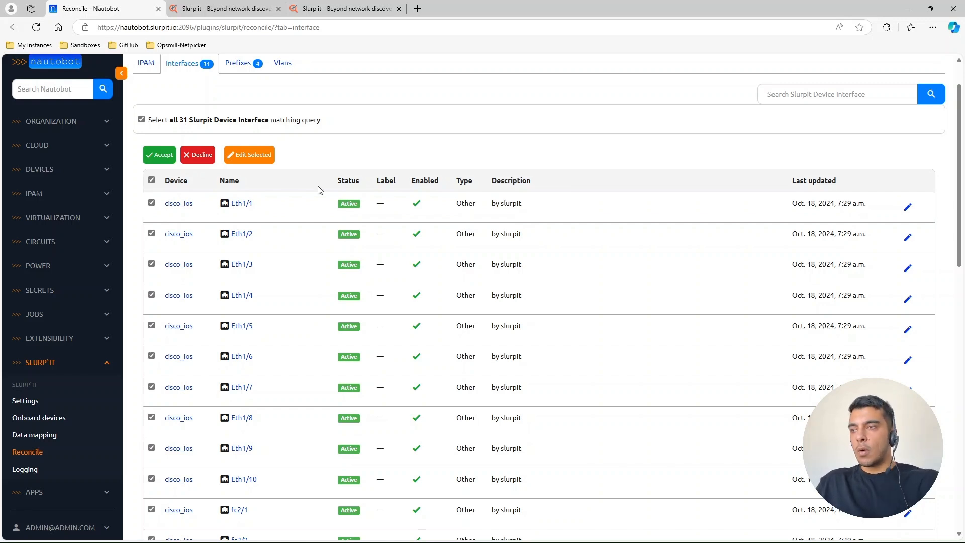
pyautogui.click(162, 156)
pyautogui.press('Return')
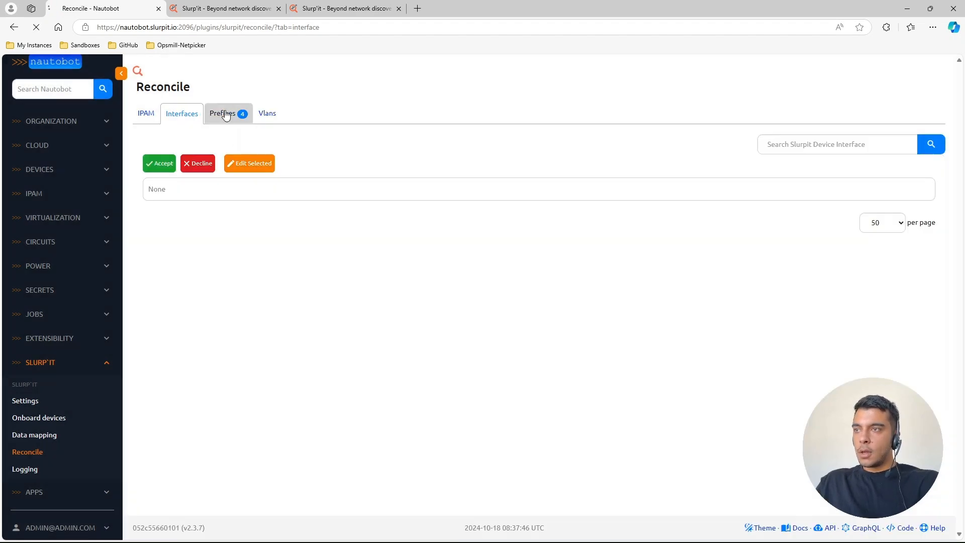
# - Select all prefixes on the Prefixes reconcile page, accept them and confirm
pyautogui.click(224, 113)
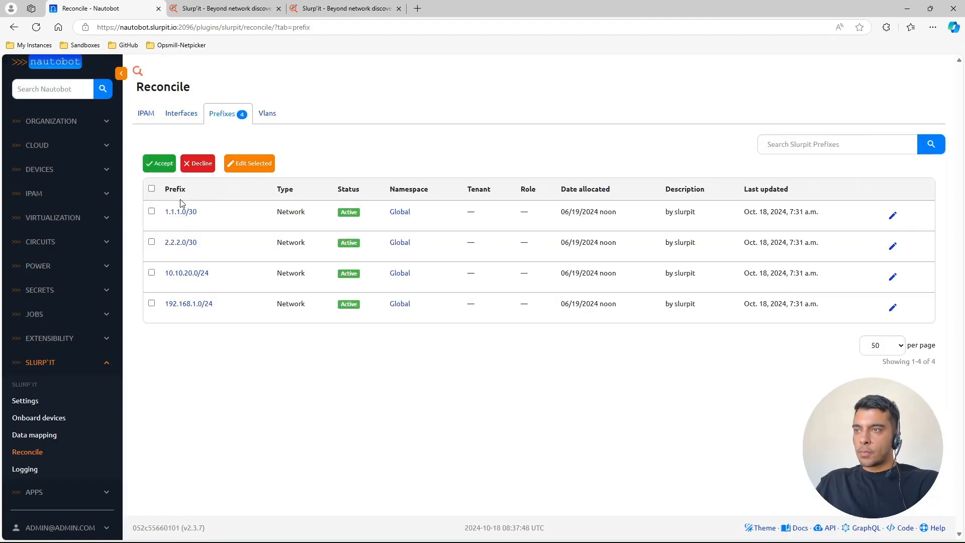
pyautogui.click(151, 188)
pyautogui.click(157, 200)
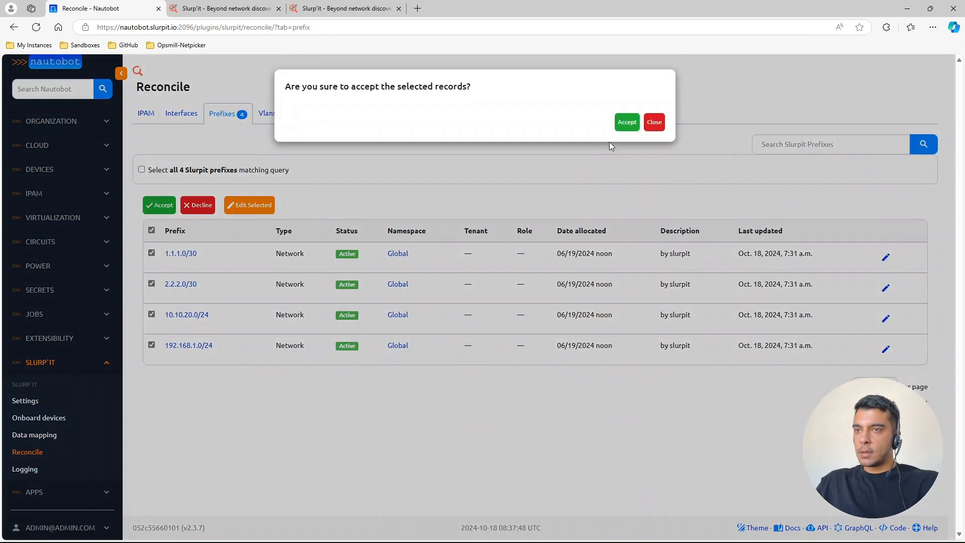
pyautogui.click(624, 121)
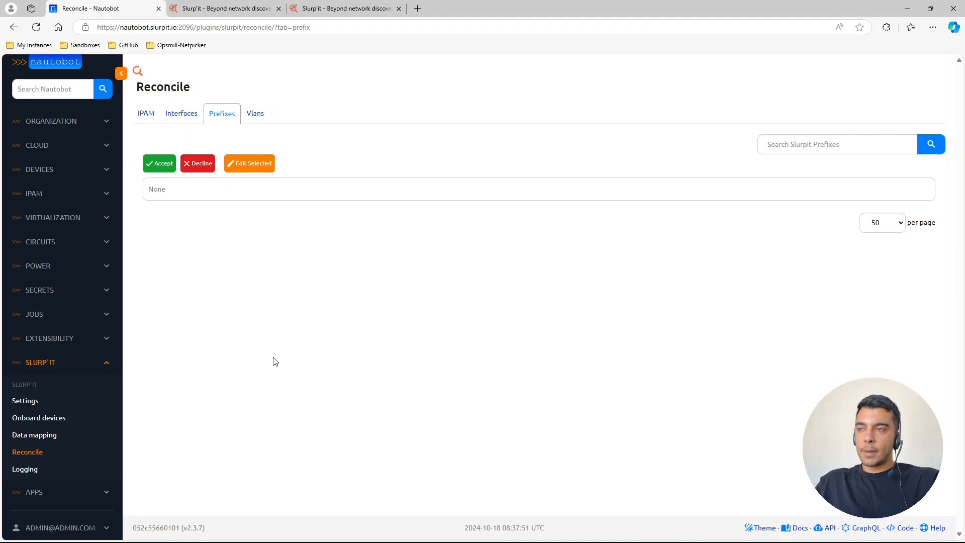
# - Open Nautobot's IPAM prefix list and examine the reconciled prefixes, their utilization and their child prefixes
pyautogui.click(80, 195)
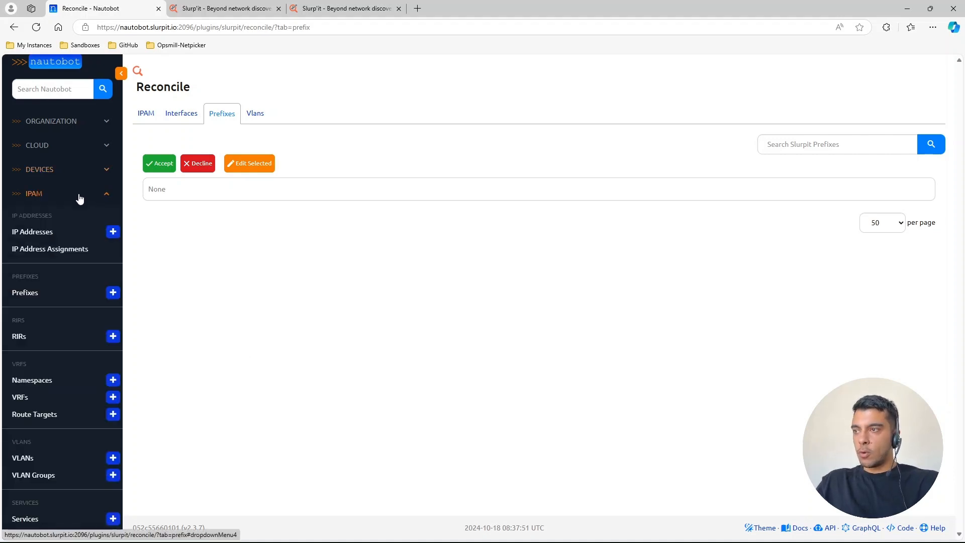
pyautogui.click(55, 296)
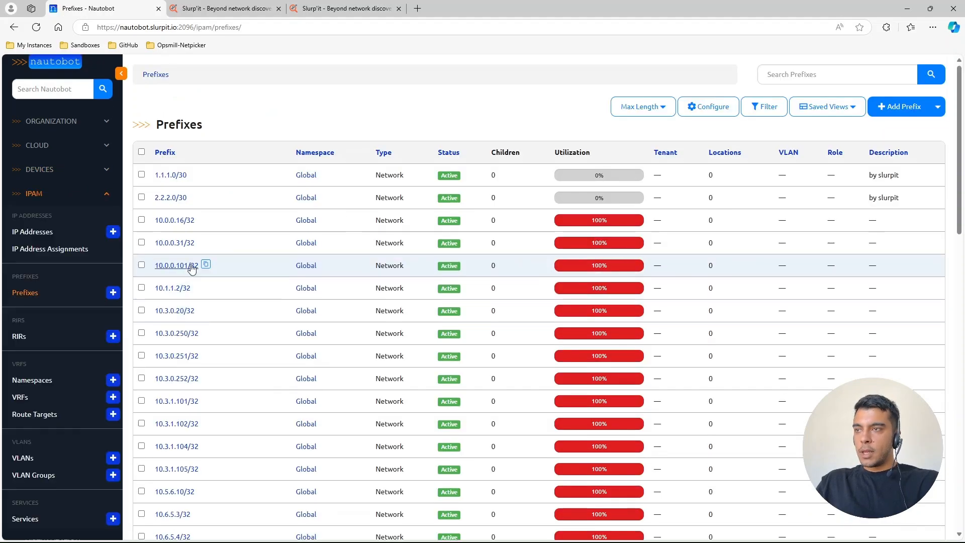
pyautogui.scroll(-5, 206, 314)
pyautogui.scroll(4, 211, 321)
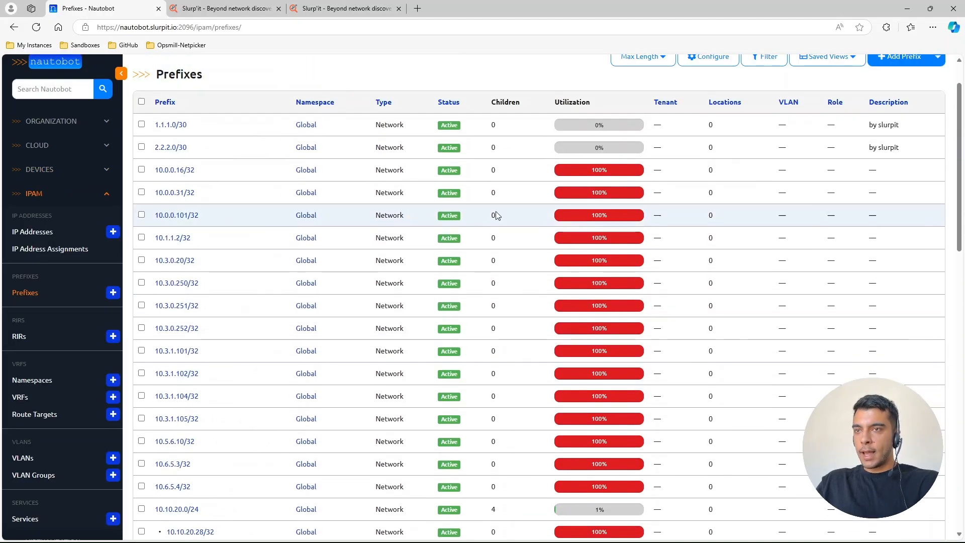
pyautogui.doubleClick(584, 103)
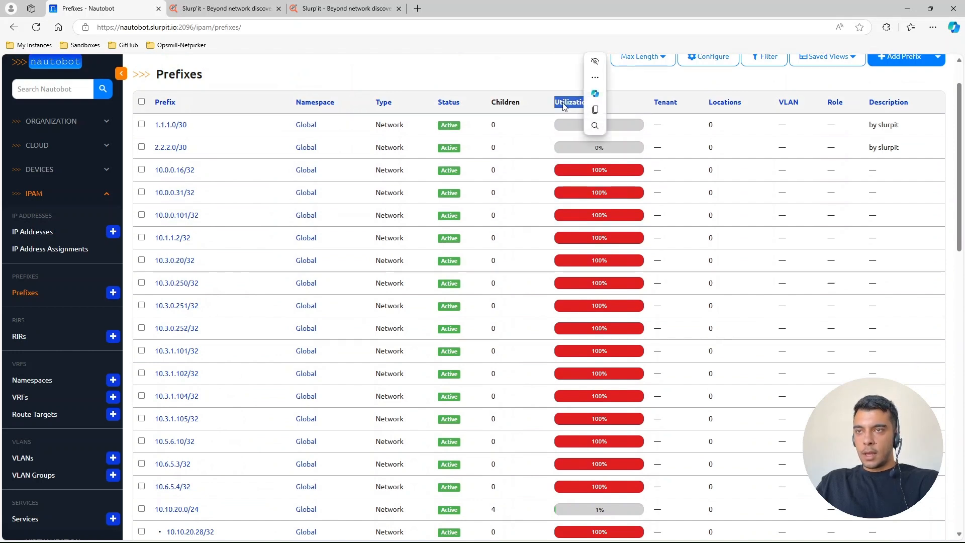
pyautogui.click(545, 111)
pyautogui.scroll(1, 442, 246)
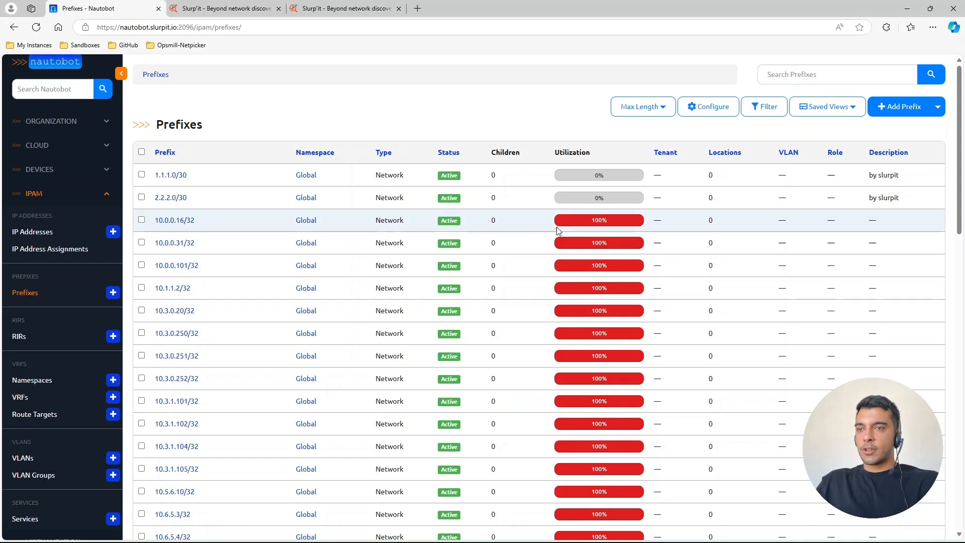
pyautogui.moveTo(588, 224)
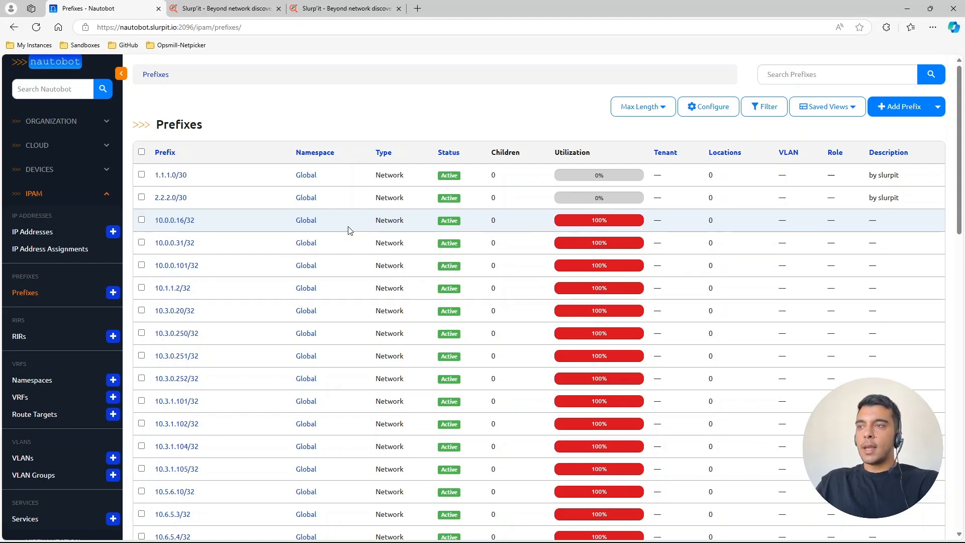
pyautogui.scroll(-6, 279, 372)
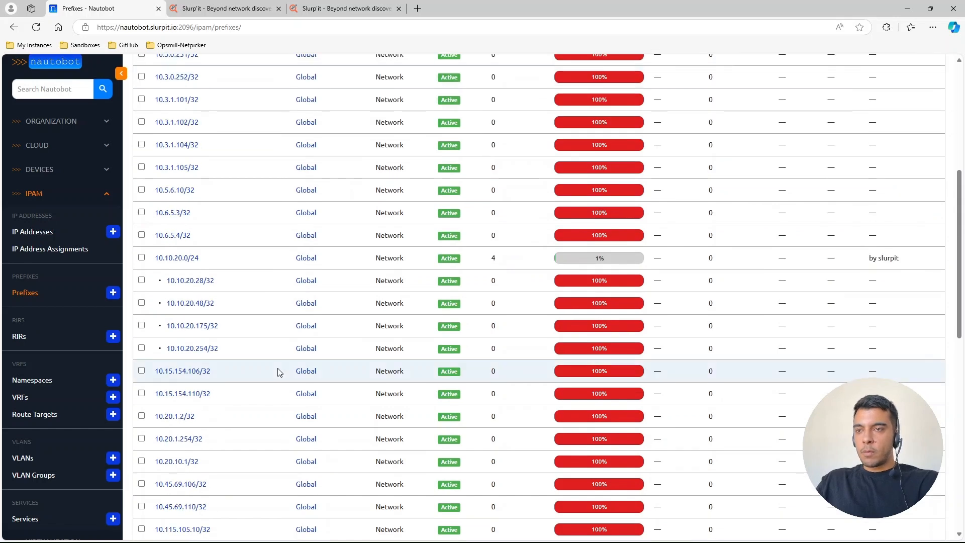
pyautogui.scroll(6, 279, 372)
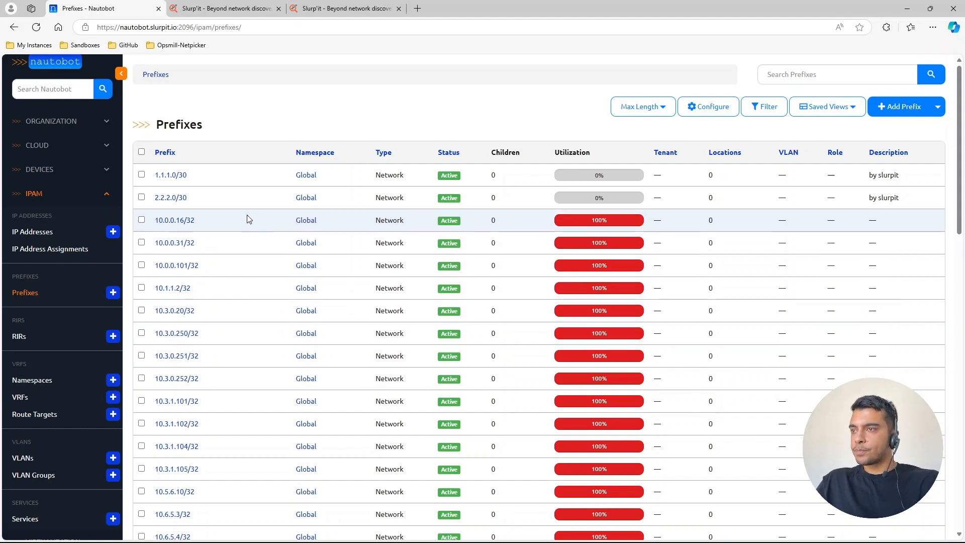
# - Open Nautobot's IP address list and look through the reconciled addresses
pyautogui.click(32, 232)
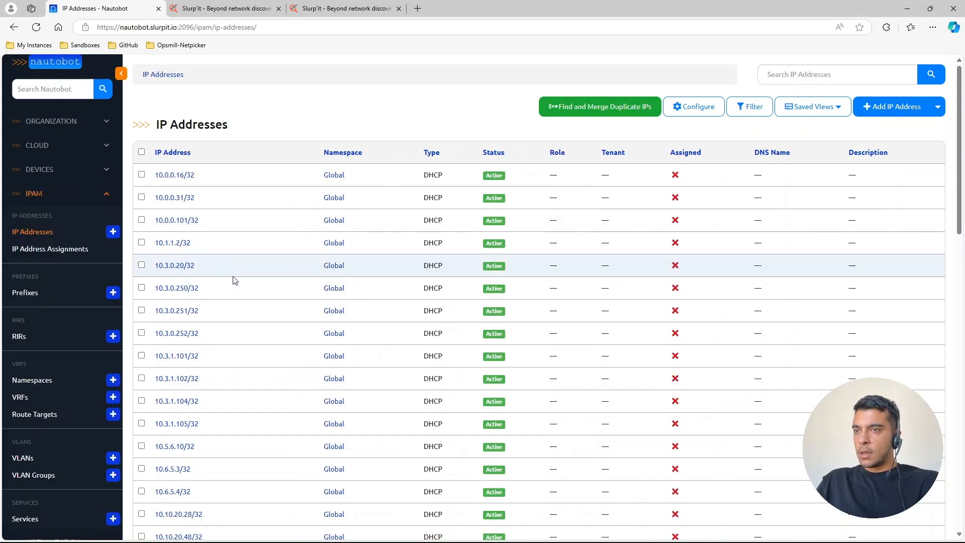
pyautogui.scroll(-3, 194, 357)
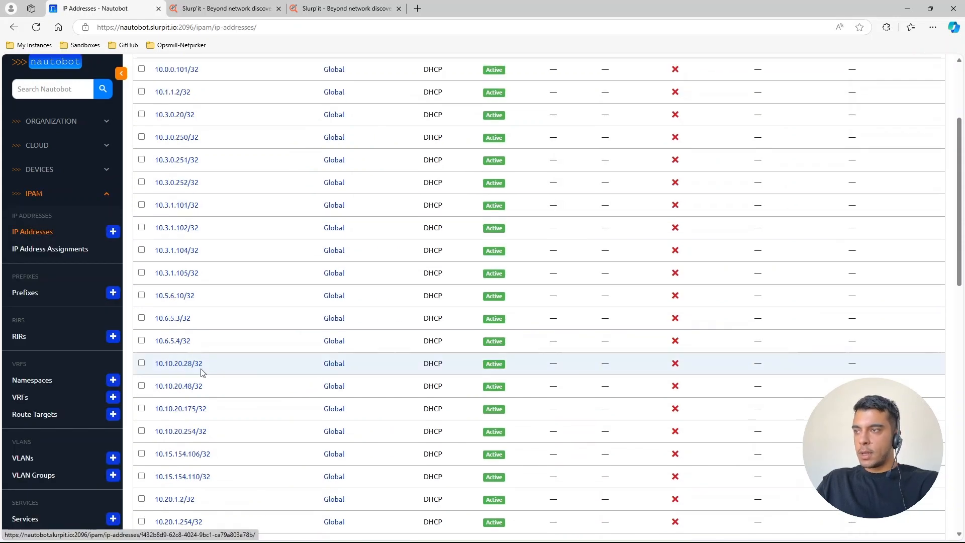
pyautogui.scroll(3, 204, 373)
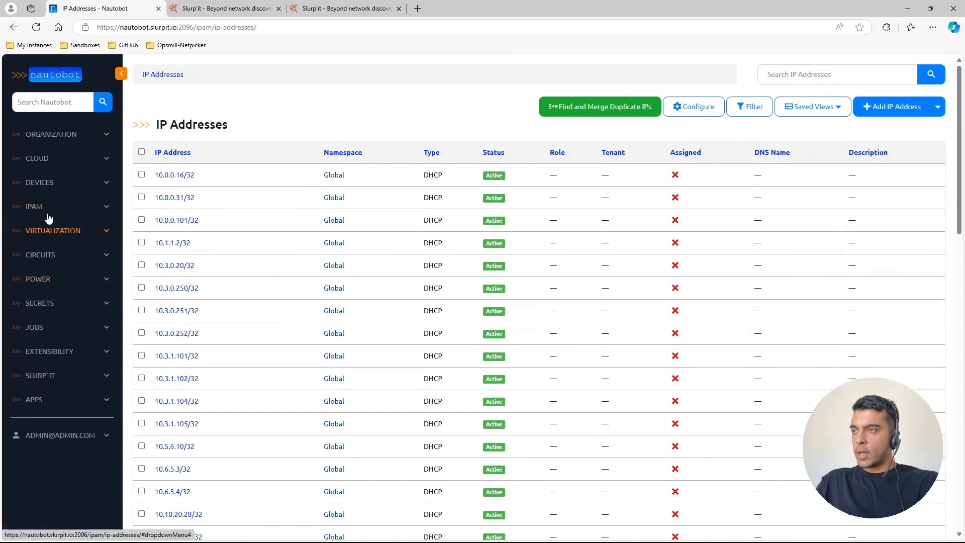
# - Open the Interfaces list among the device components and check the description of cisco_ios interface Eth1/1
pyautogui.click(45, 184)
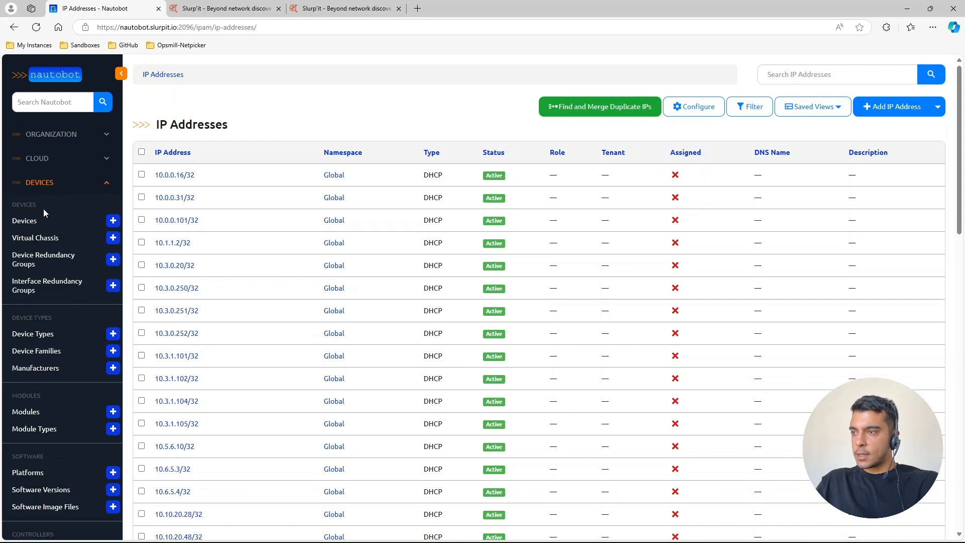
pyautogui.scroll(-8, 43, 211)
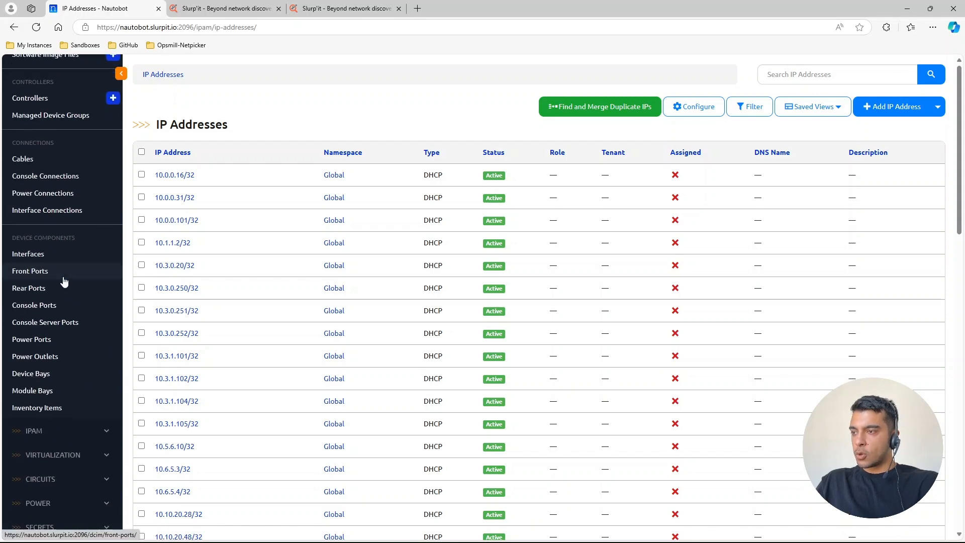
pyautogui.moveTo(16, 237); pyautogui.dragTo(87, 237)
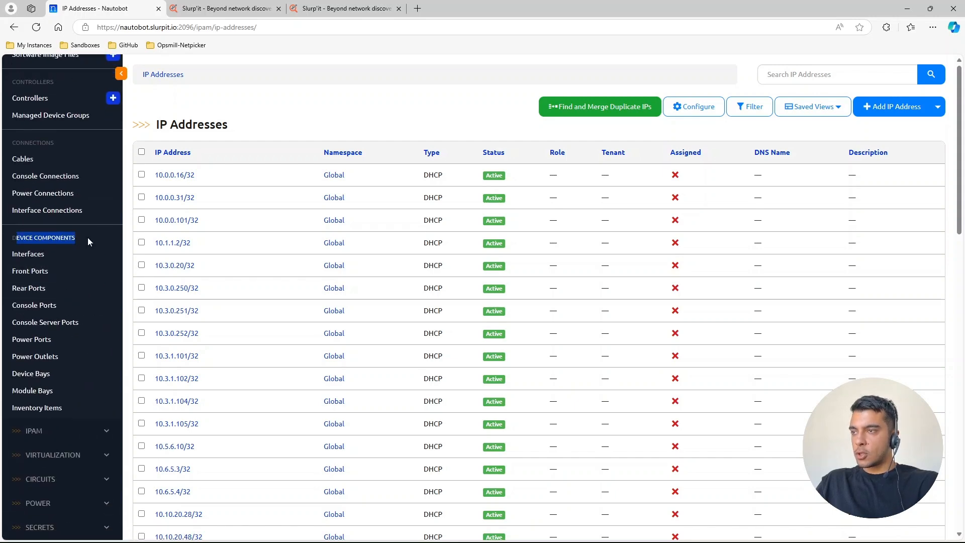
pyautogui.click(26, 256)
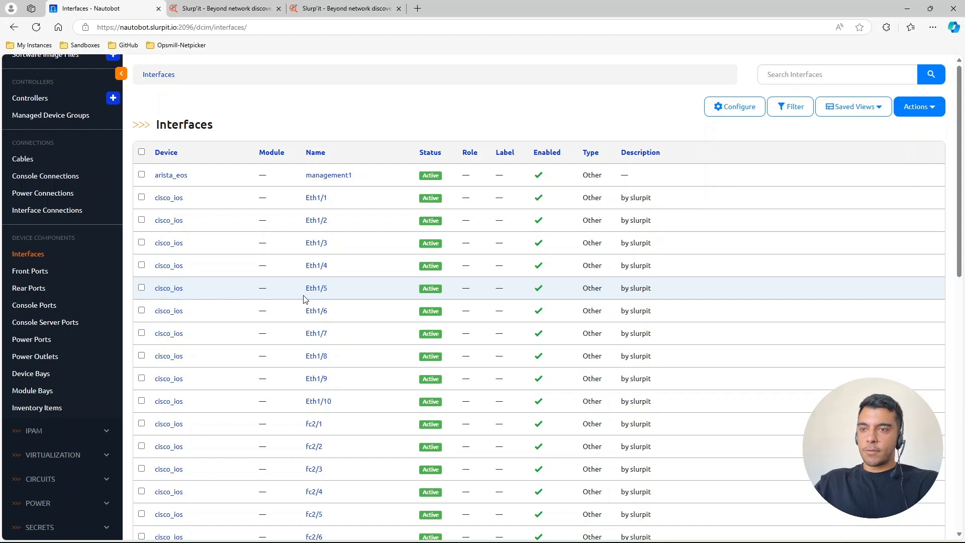
pyautogui.moveTo(661, 208); pyautogui.dragTo(619, 200)
pyautogui.click(619, 200)
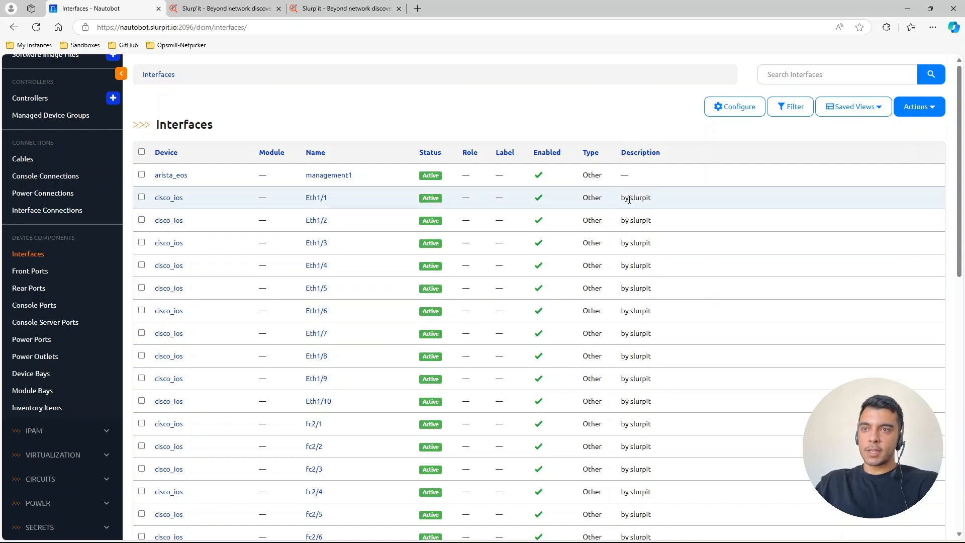
# - Open the Slurp'it to Nautobot data mapping and review its IPAM default values, including the Status choices
pyautogui.scroll(-3, 28, 442)
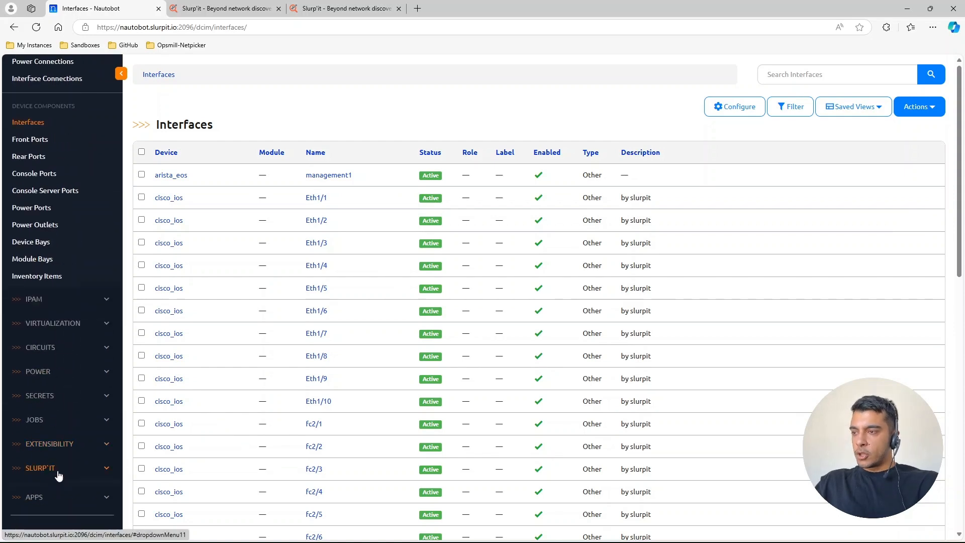
pyautogui.click(58, 474)
pyautogui.click(28, 437)
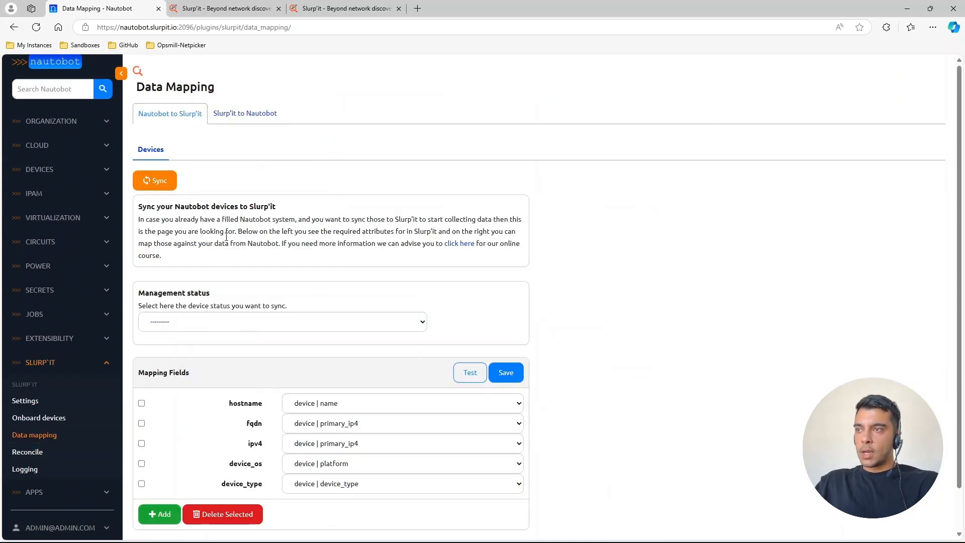
pyautogui.click(231, 116)
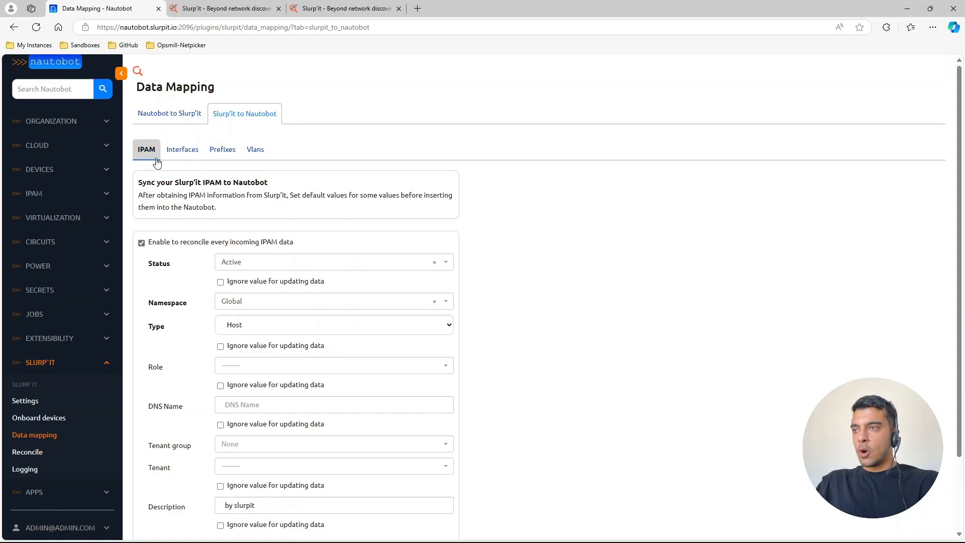
pyautogui.scroll(-2, 246, 278)
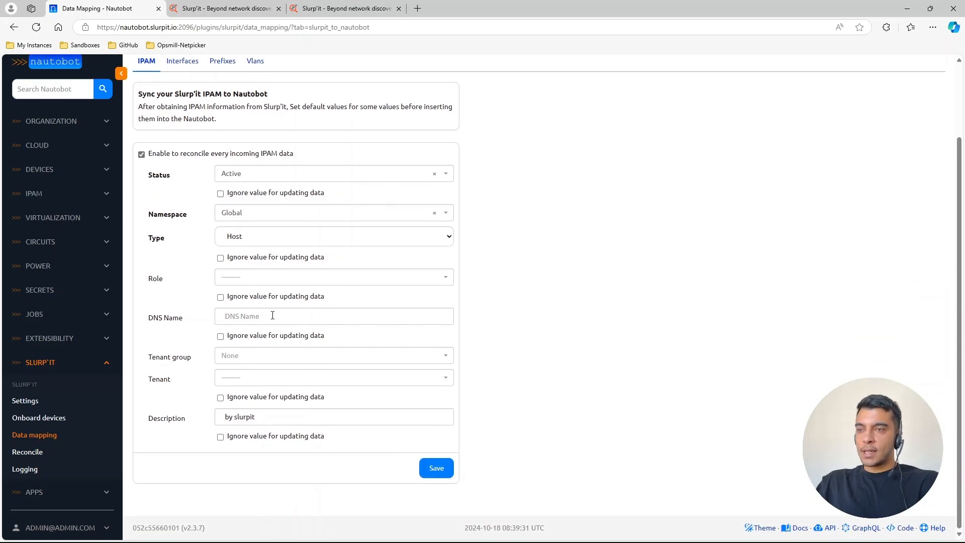
pyautogui.scroll(2, 273, 315)
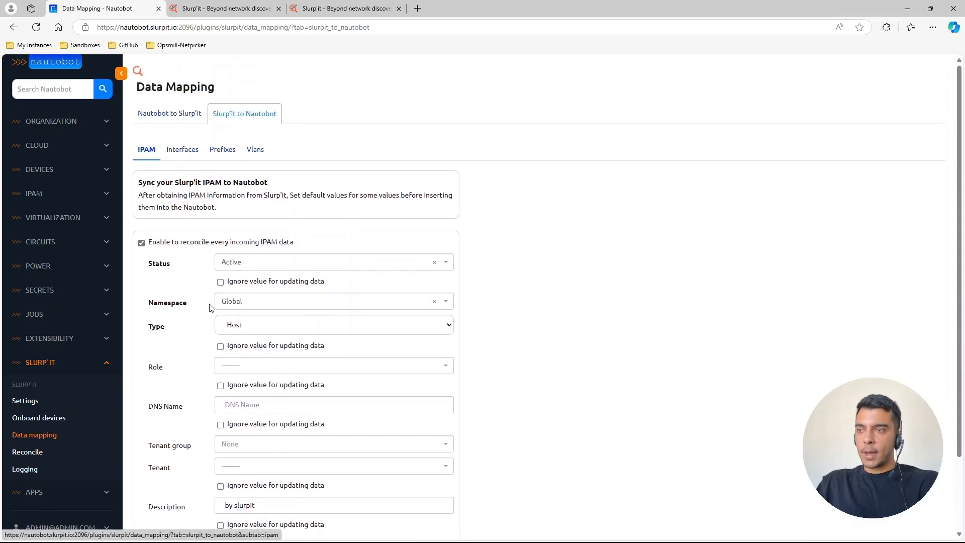
pyautogui.scroll(-1, 204, 312)
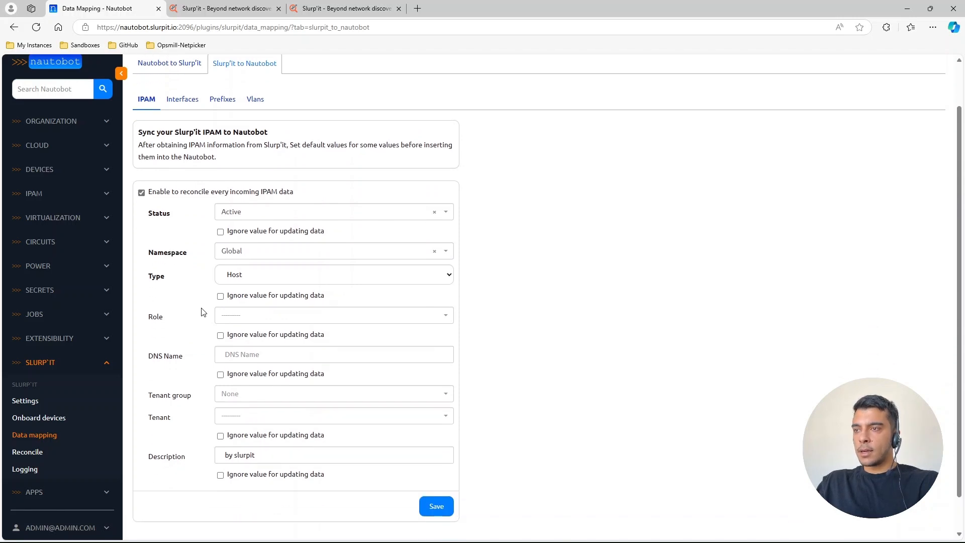
pyautogui.click(234, 214)
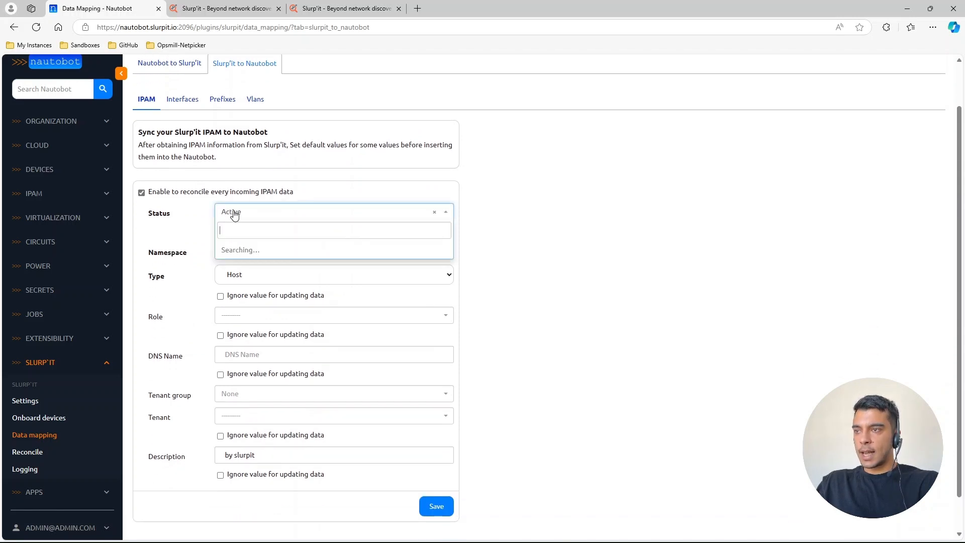
pyautogui.click(239, 213)
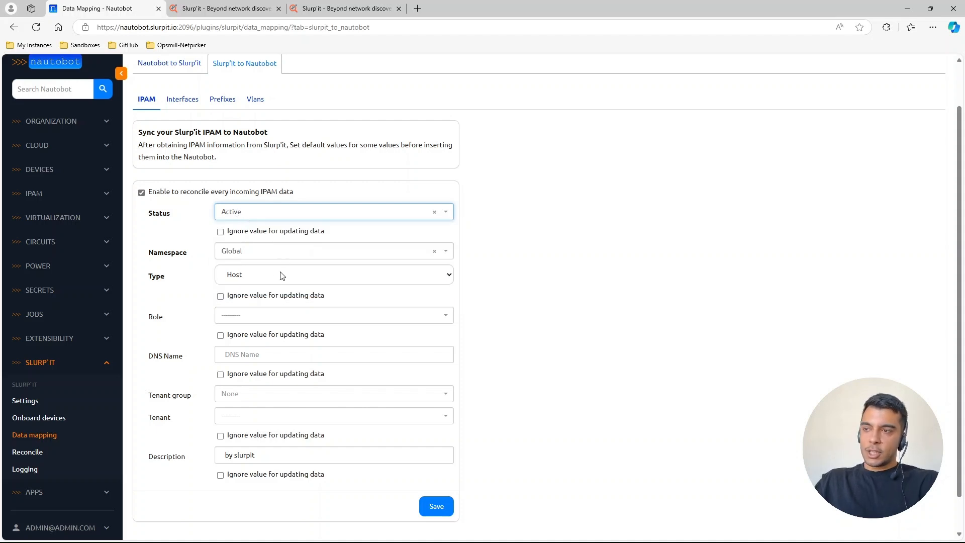
# - Open the Interfaces data mapping from Slurp'it to Nautobot and review its default values, especially the Description
pyautogui.scroll(1, 280, 273)
pyautogui.click(182, 149)
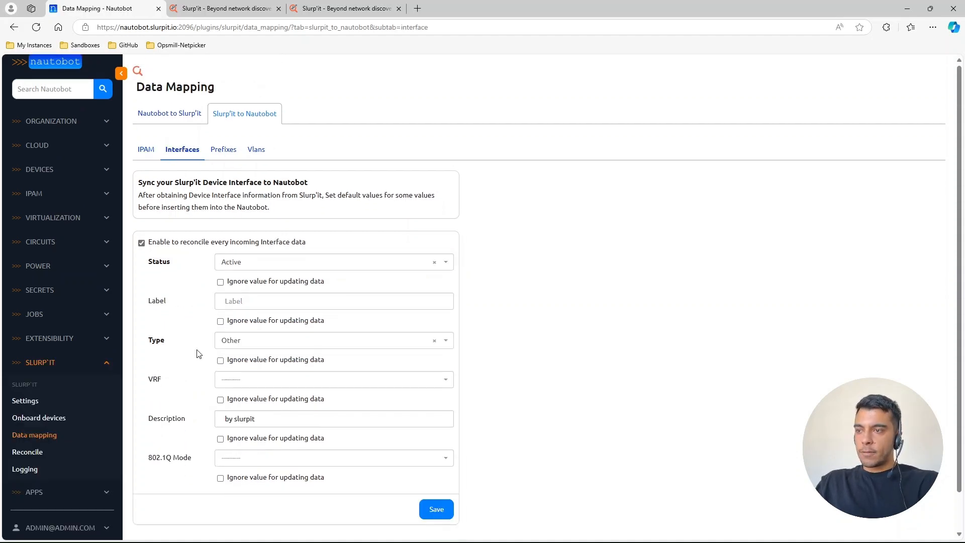
pyautogui.moveTo(259, 419); pyautogui.dragTo(204, 420)
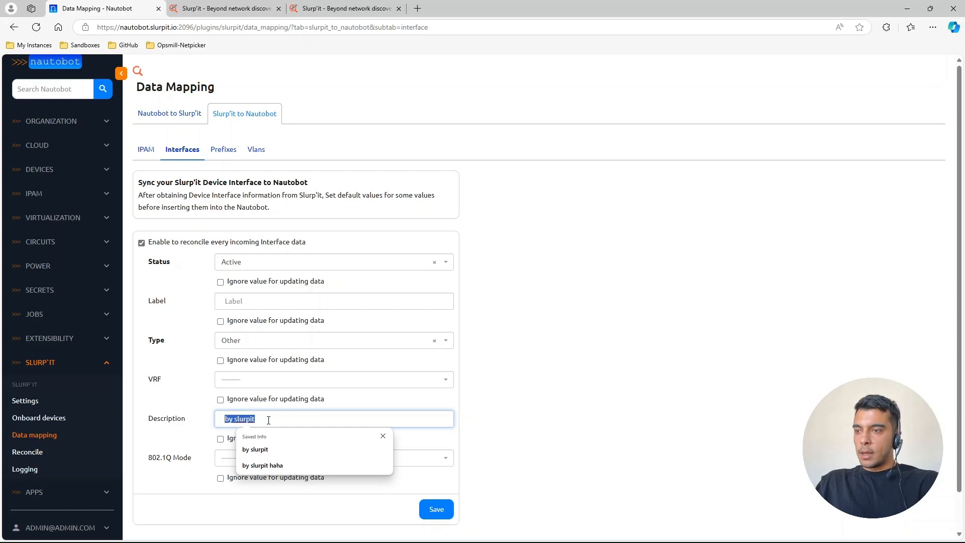
pyautogui.moveTo(272, 420); pyautogui.dragTo(208, 432)
pyautogui.click(208, 432)
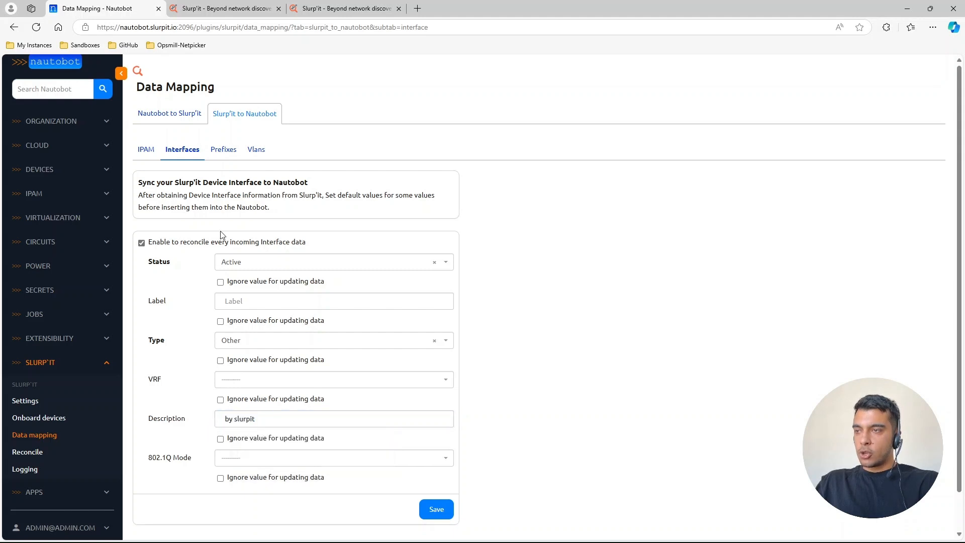
# - Open the Prefixes data mapping and review its default values, especially the Description
pyautogui.click(219, 158)
pyautogui.scroll(-2, 206, 351)
pyautogui.moveTo(257, 418); pyautogui.dragTo(208, 424)
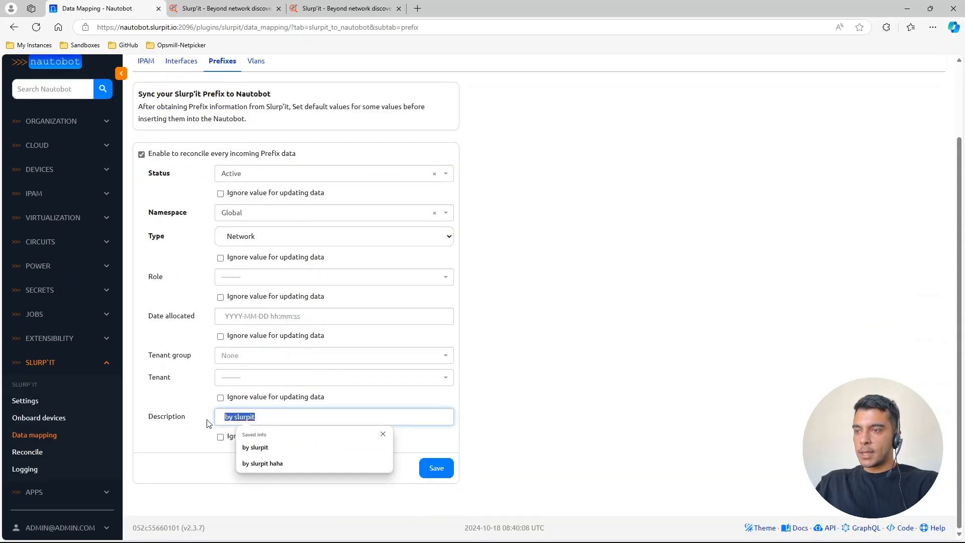
pyautogui.click(209, 456)
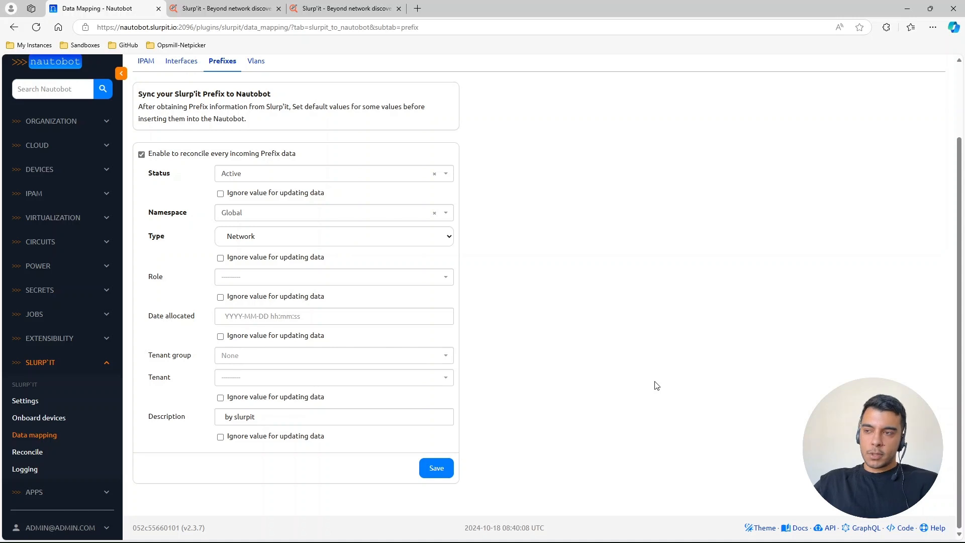
pyautogui.moveTo(262, 418); pyautogui.dragTo(195, 422)
pyautogui.click(188, 437)
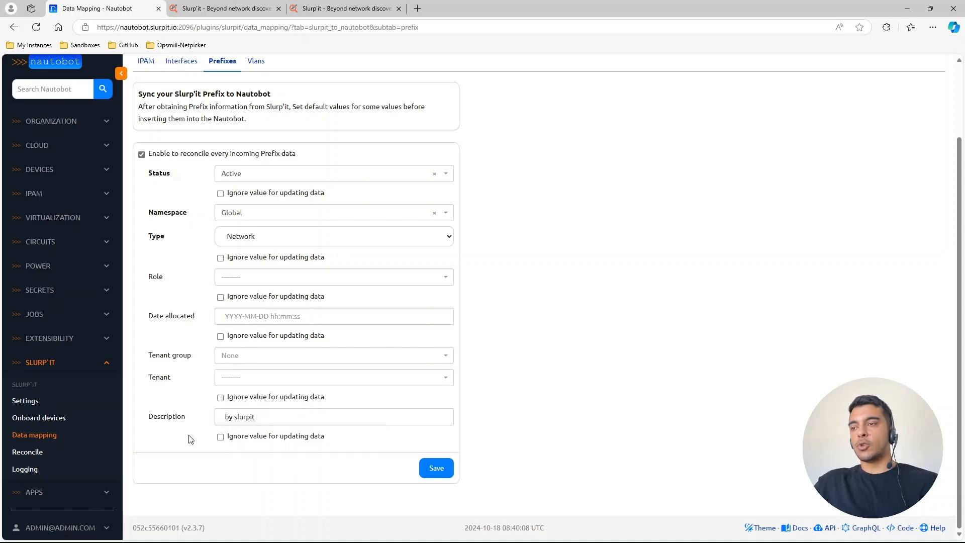
# - Extend the default Description in the Prefixes mapping to "by slurpit haha" without saving the form
pyautogui.click(256, 420)
pyautogui.write('haha')
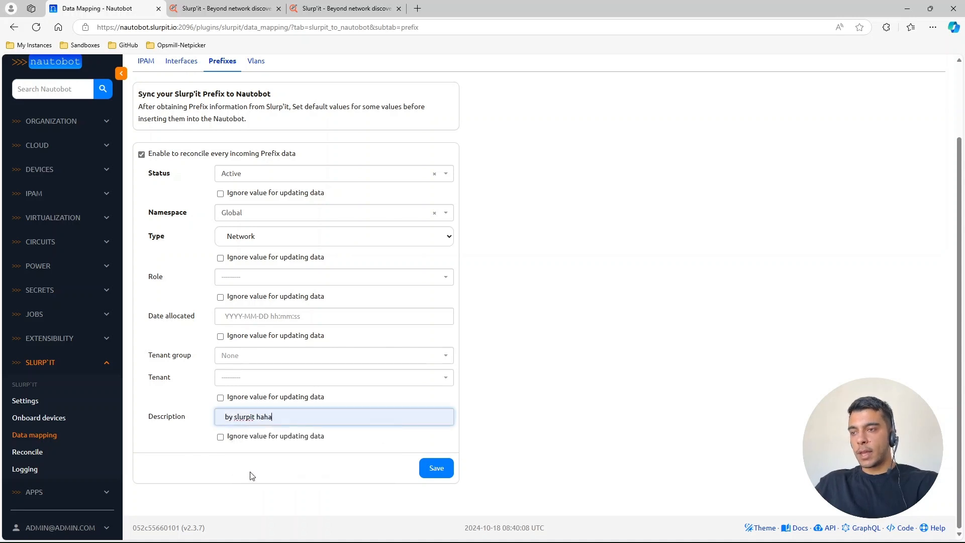
pyautogui.click(181, 441)
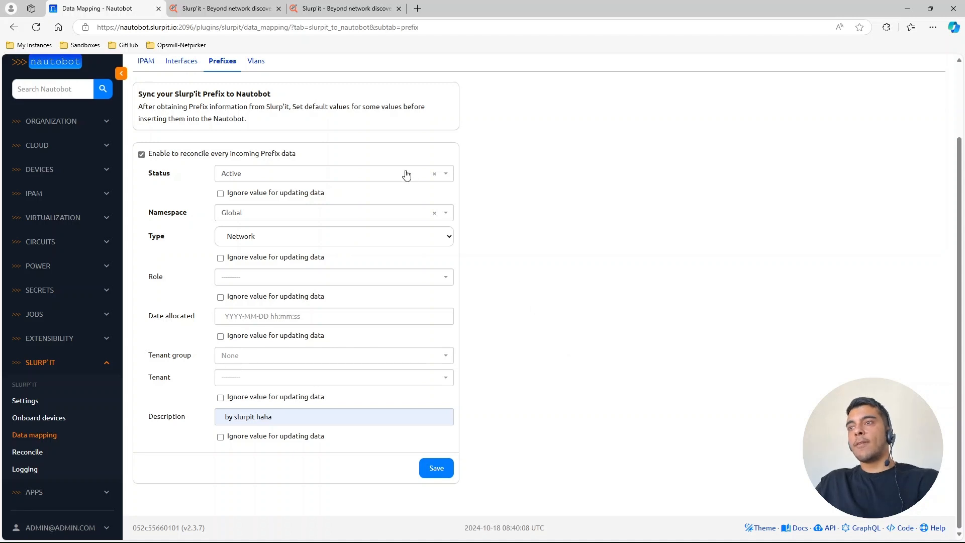
# - Switch to the Slurp'it dashboard for a brief look and return to Nautobot's Prefixes data mapping
pyautogui.click(369, 7)
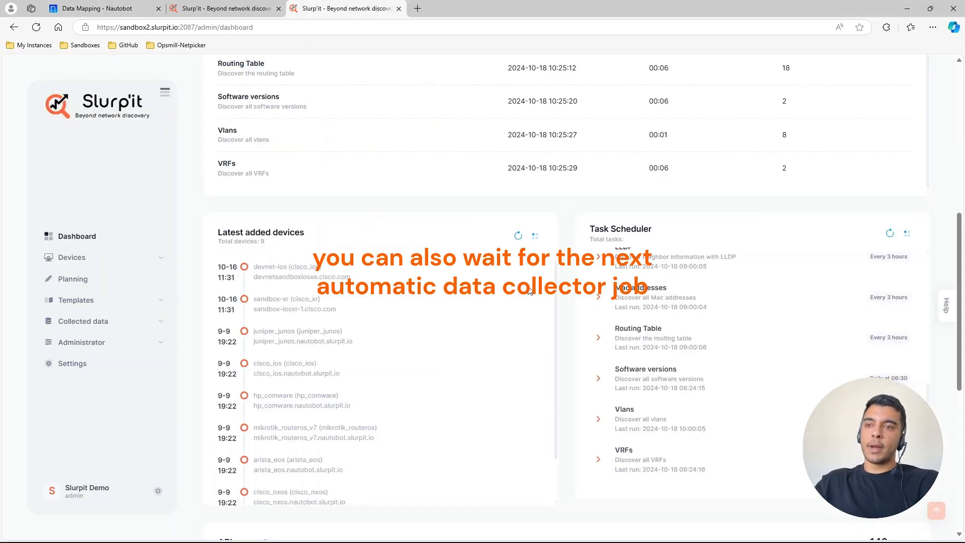
pyautogui.click(116, 8)
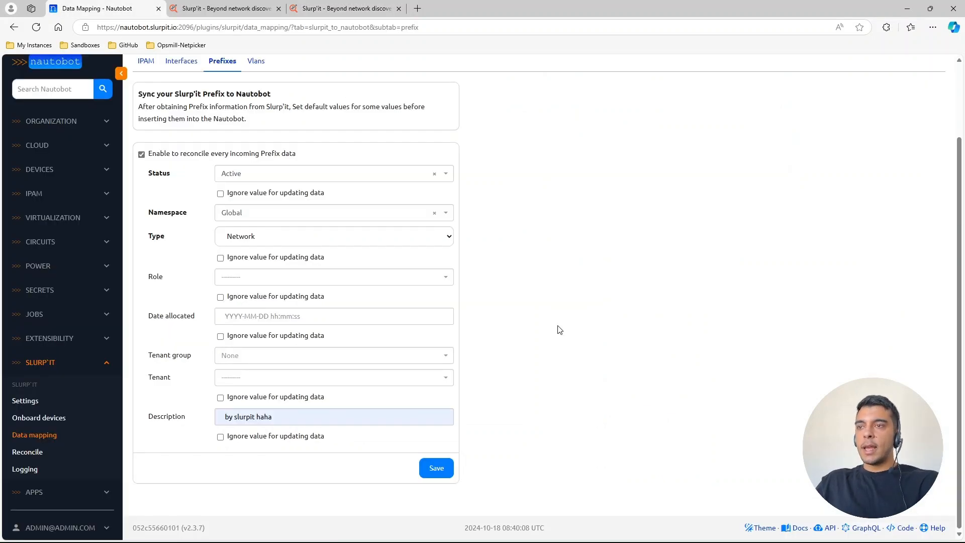